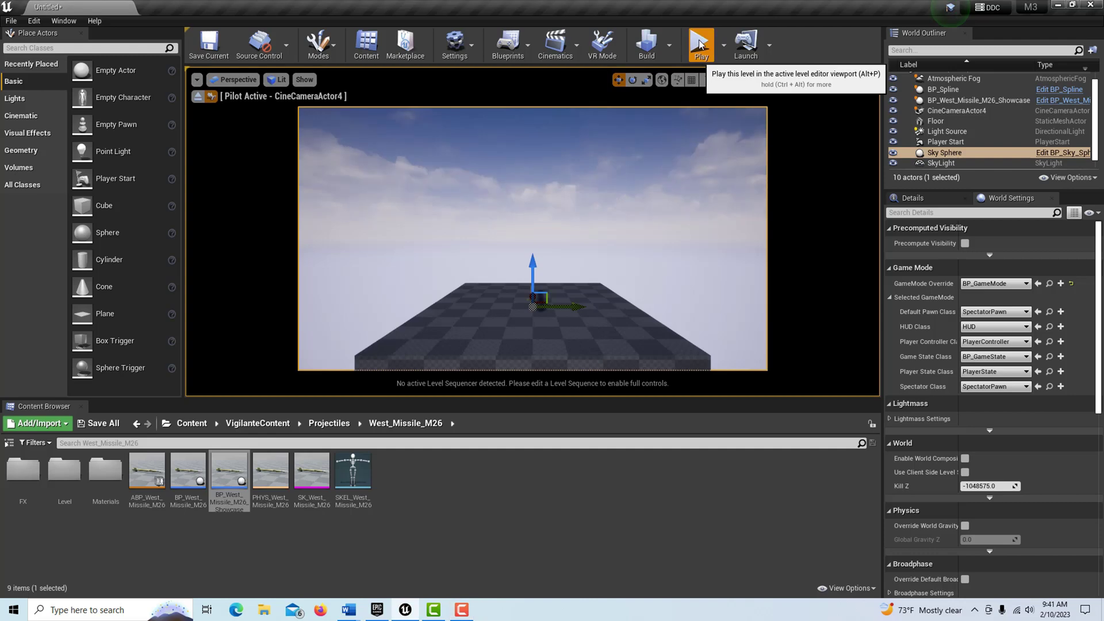
Play the M3 level to preview the missile launch, and stop the simulation
click(701, 43)
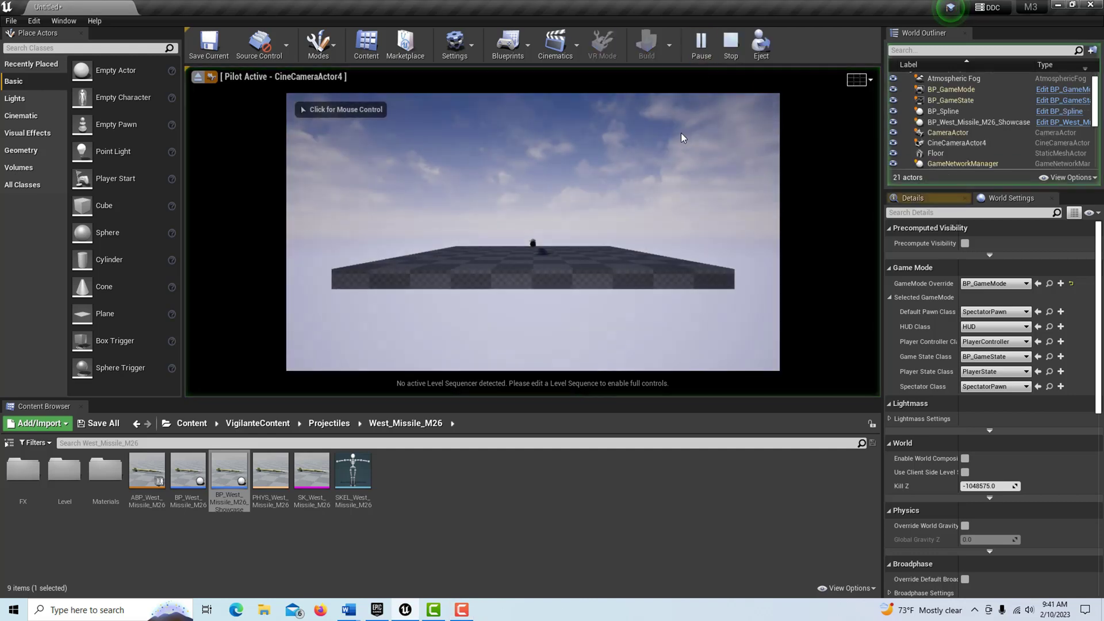
click(641, 202)
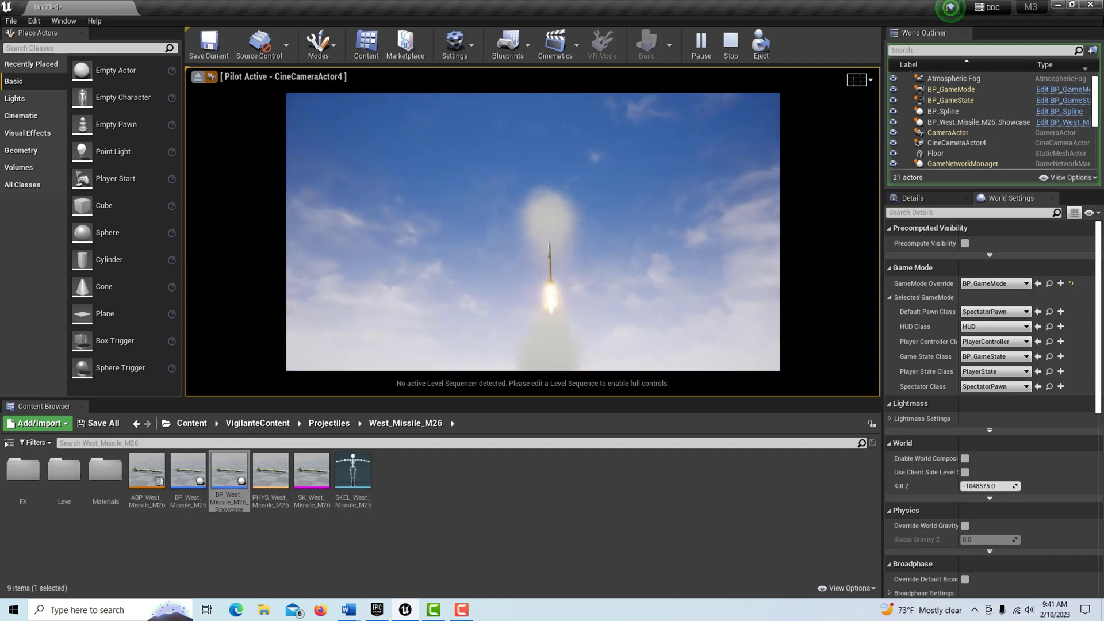
key(Escape)
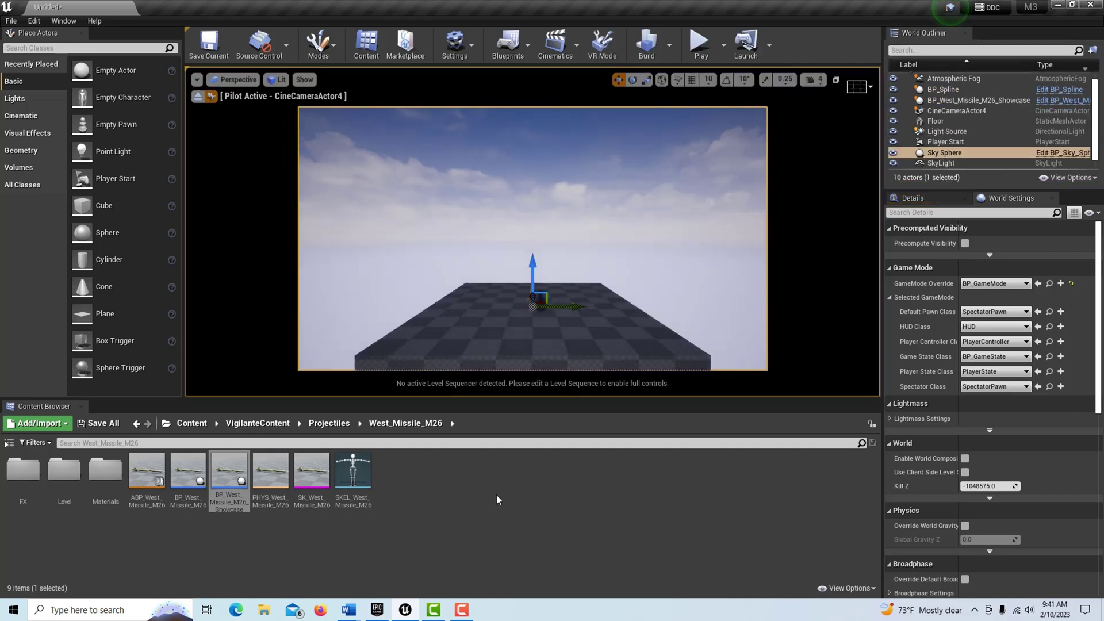
Switch to the Epic Games Launcher, search the Marketplace for "m26", and clear the search text
click(376, 610)
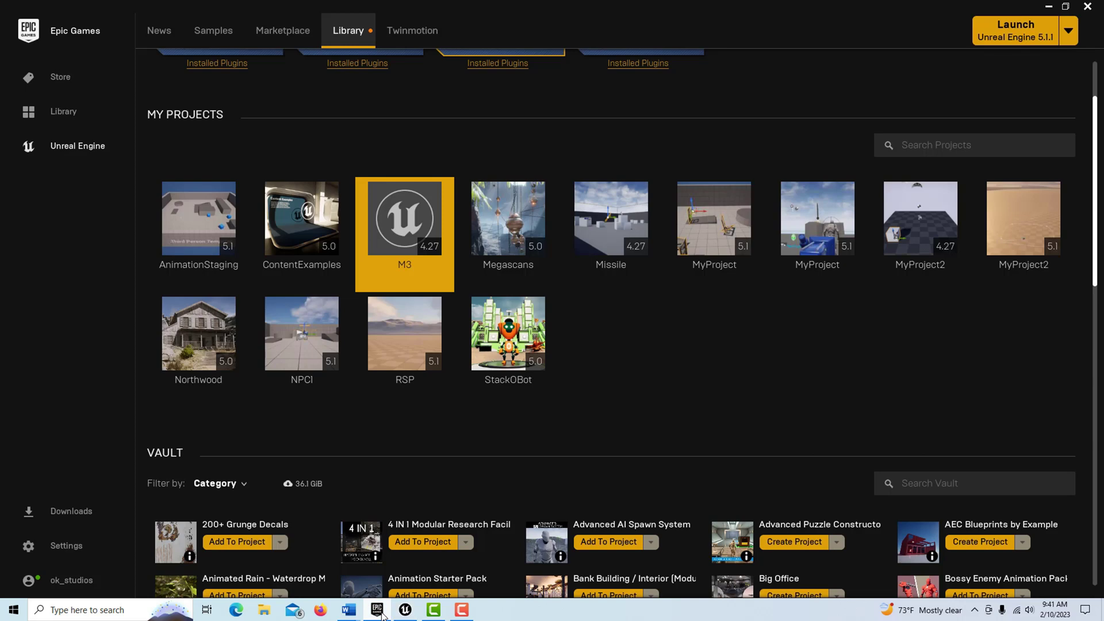
scroll(655, 384, up, 2)
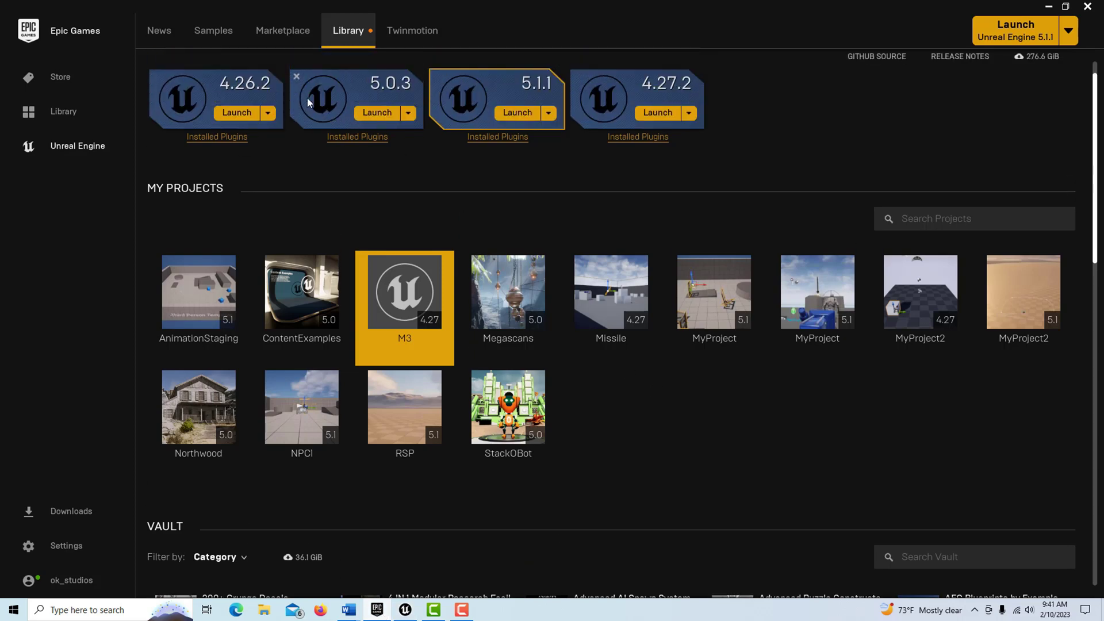
click(289, 34)
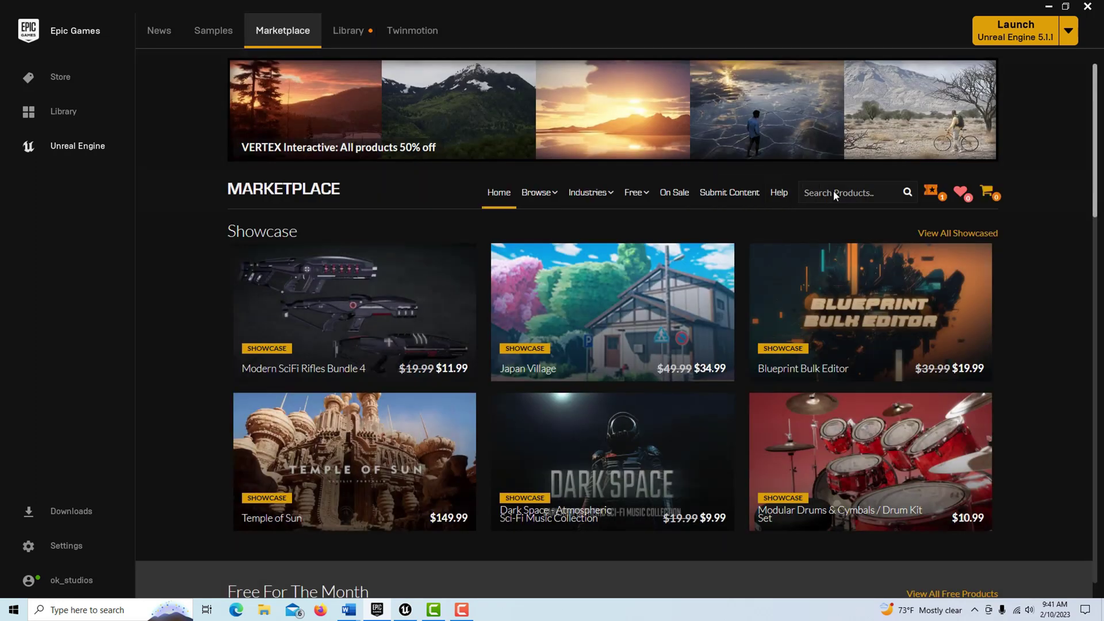
text(m2)
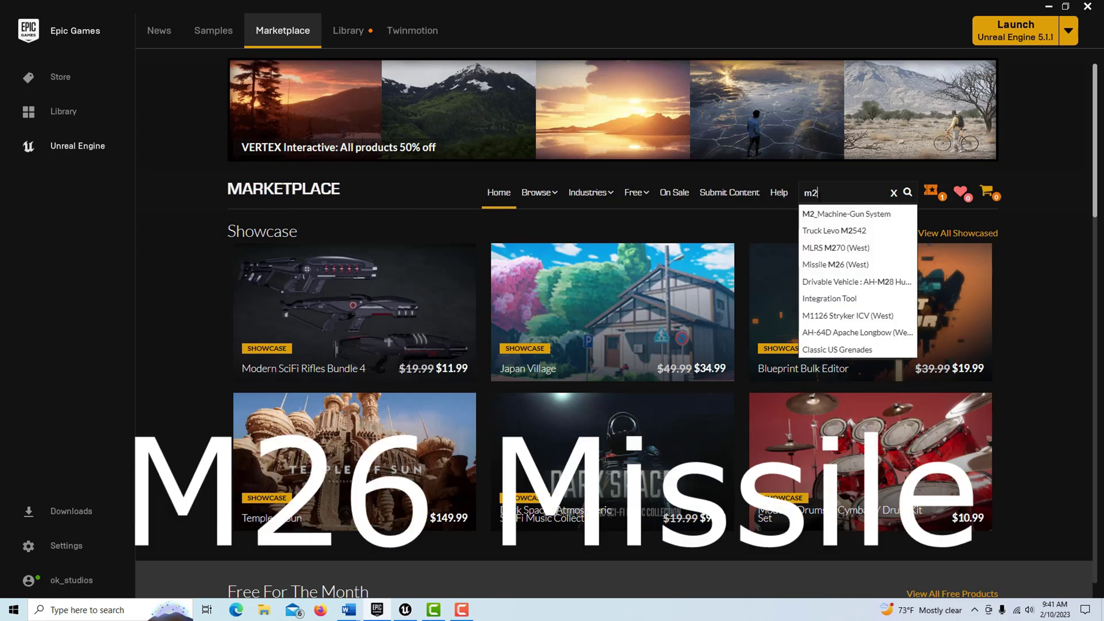
text(6)
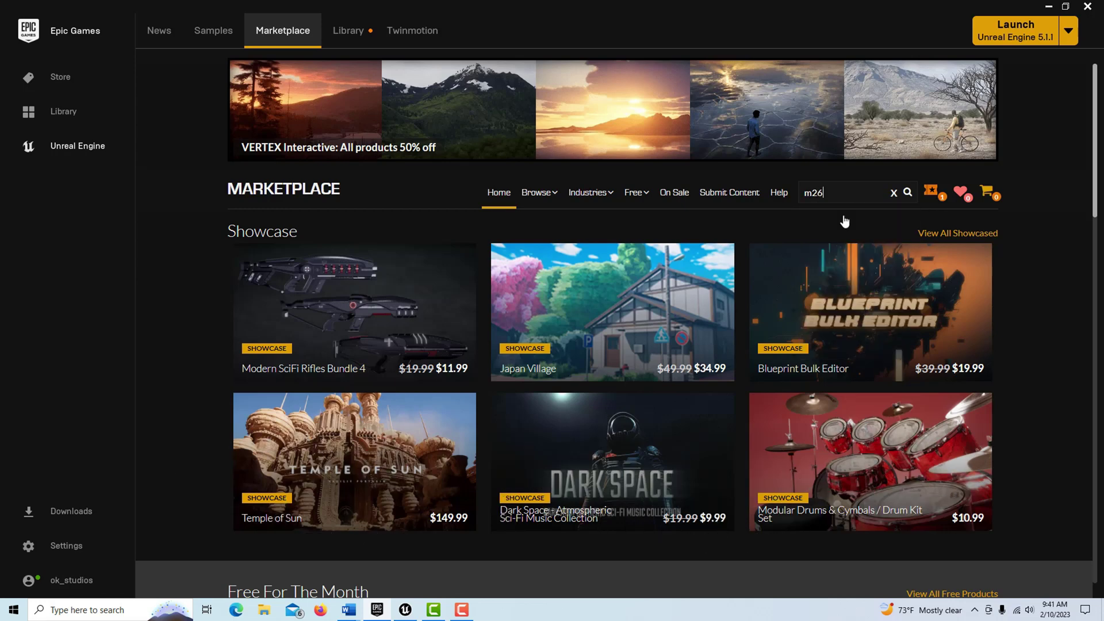
key(Return)
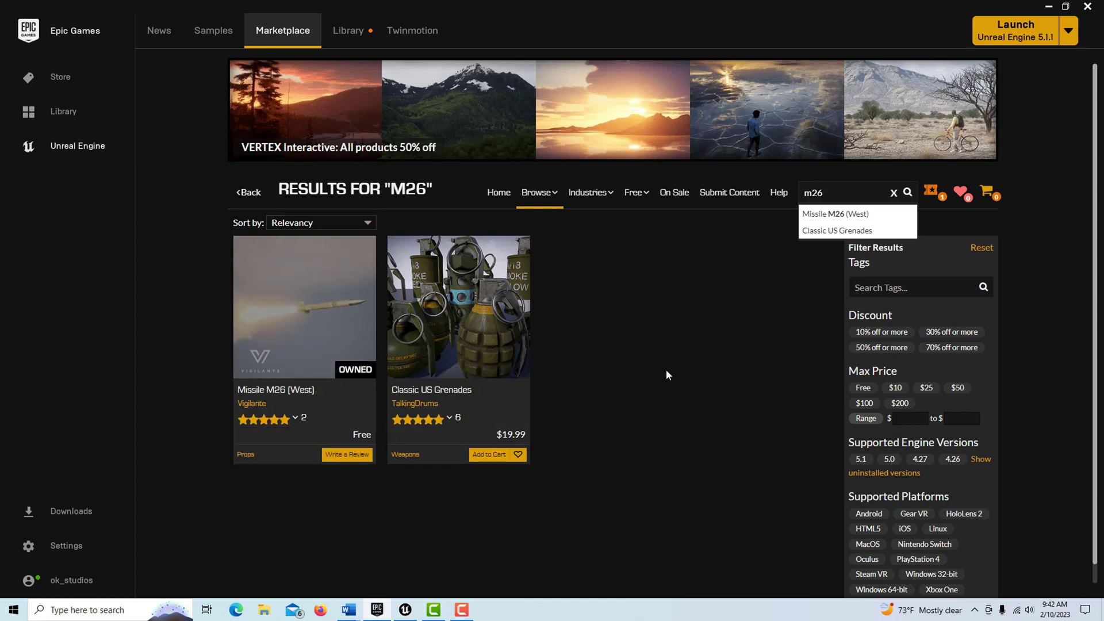
key(BackSpace)
key(BackSpace)
key(BackSpace)
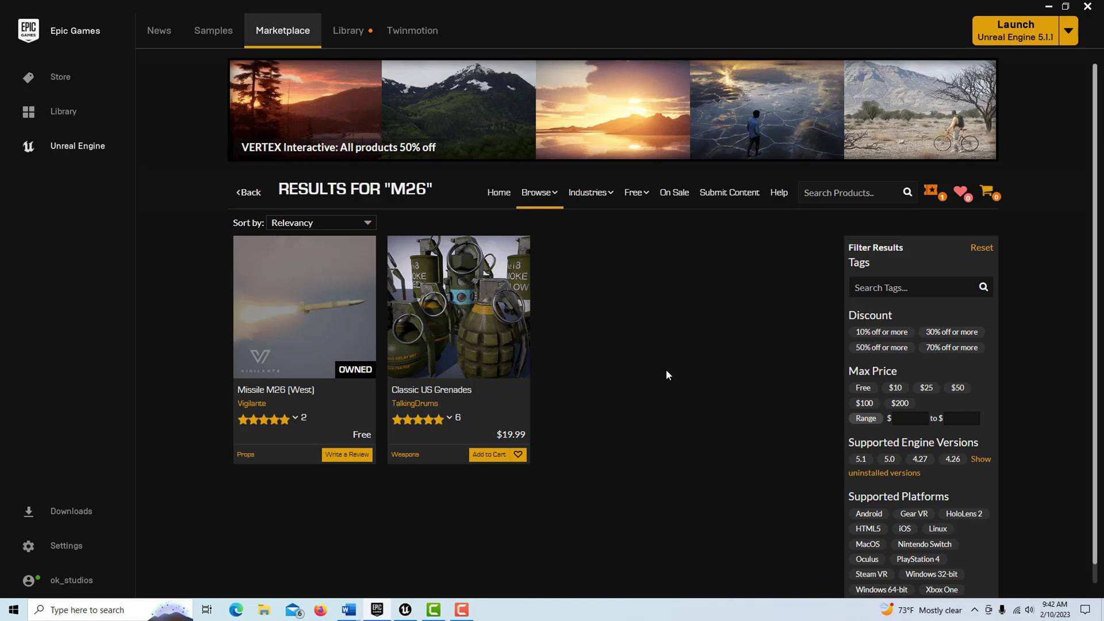
Launch Unreal Engine 4.27.2 from the library and start a new Games project with the Blank template
click(351, 32)
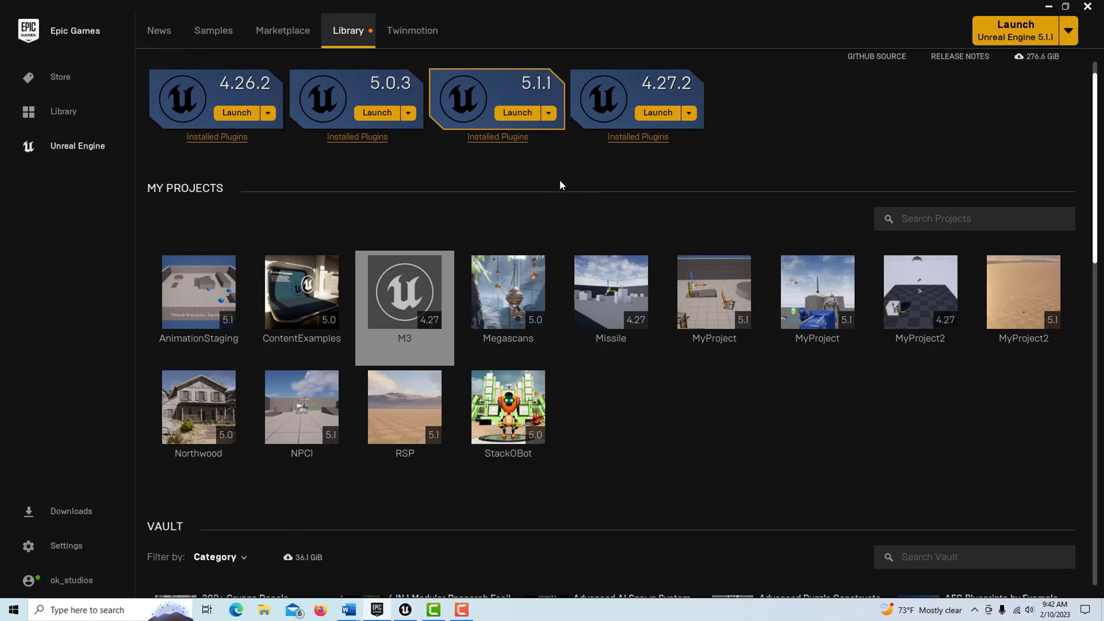
click(657, 113)
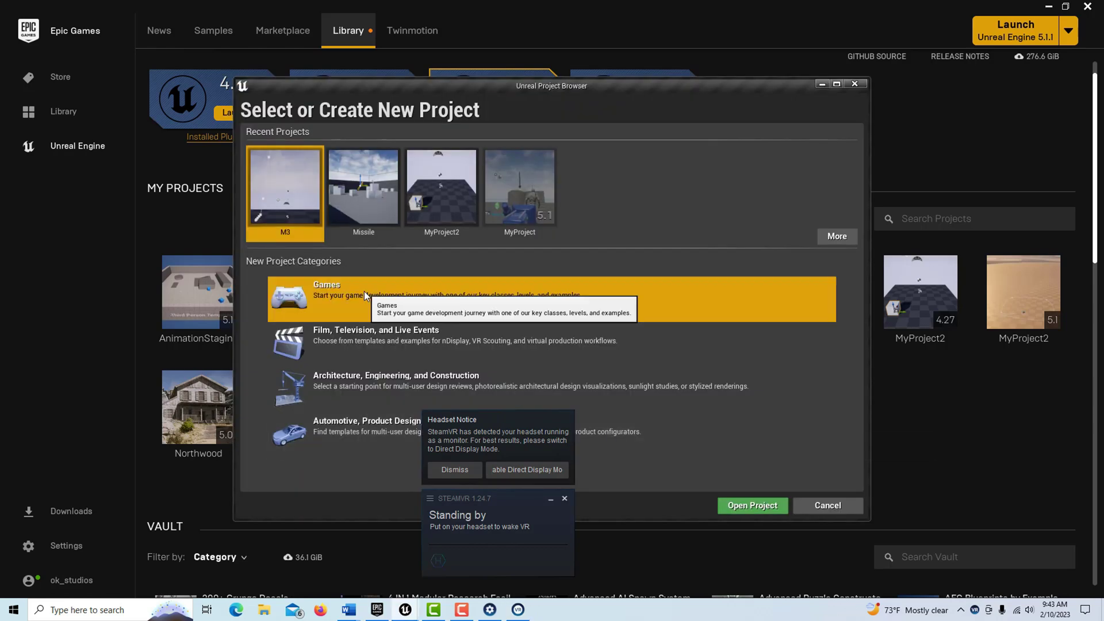
click(364, 291)
click(662, 505)
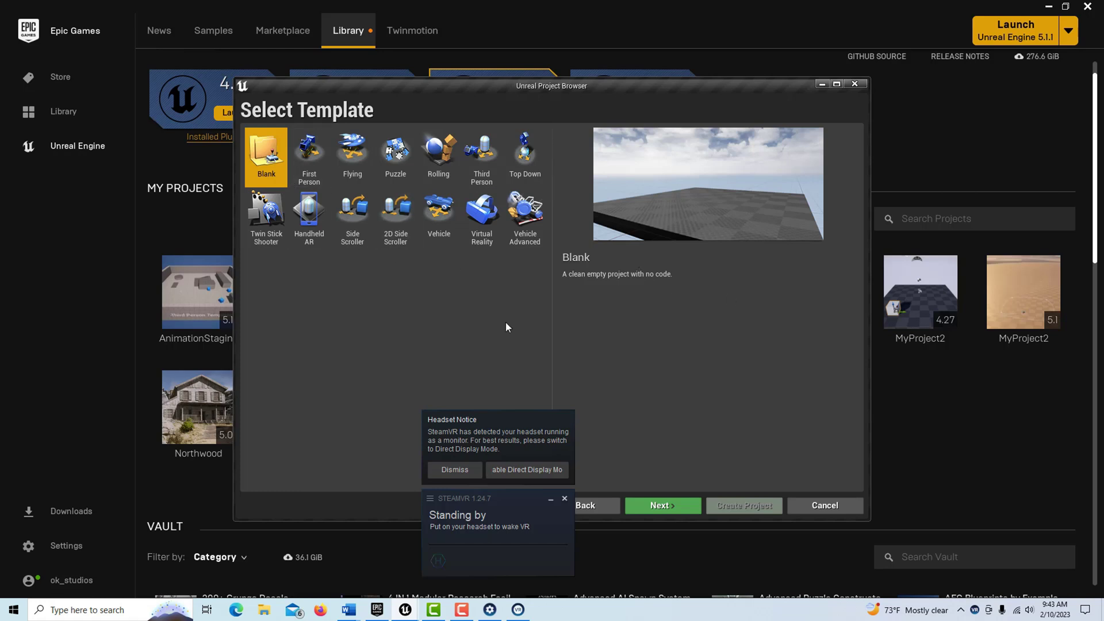
click(661, 506)
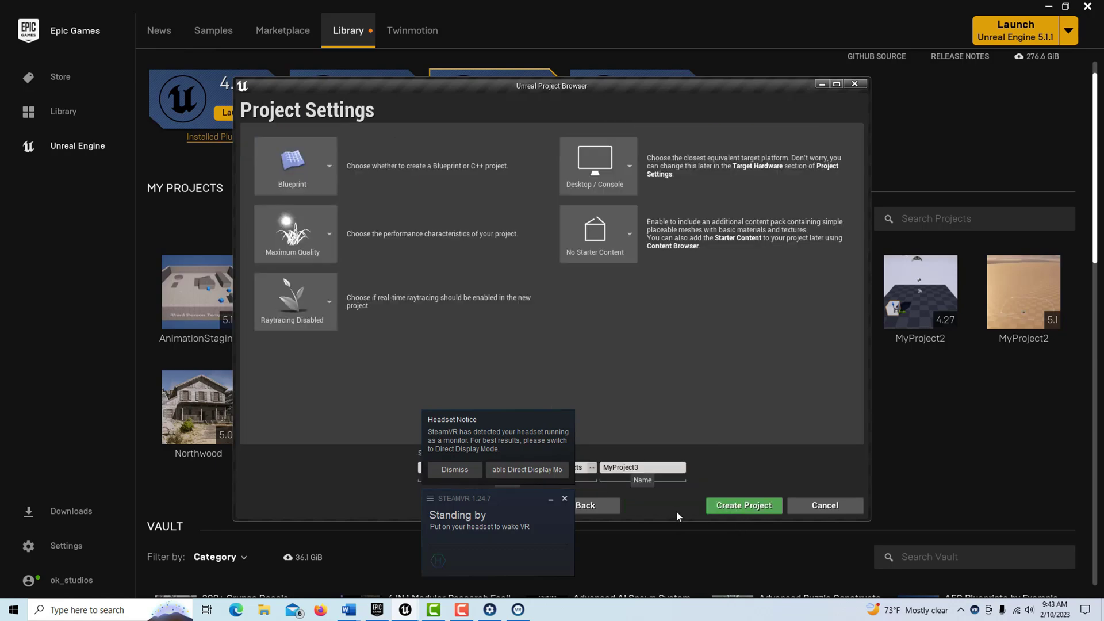
Name the project M4 and create it, closing the SteamVR notices
click(564, 498)
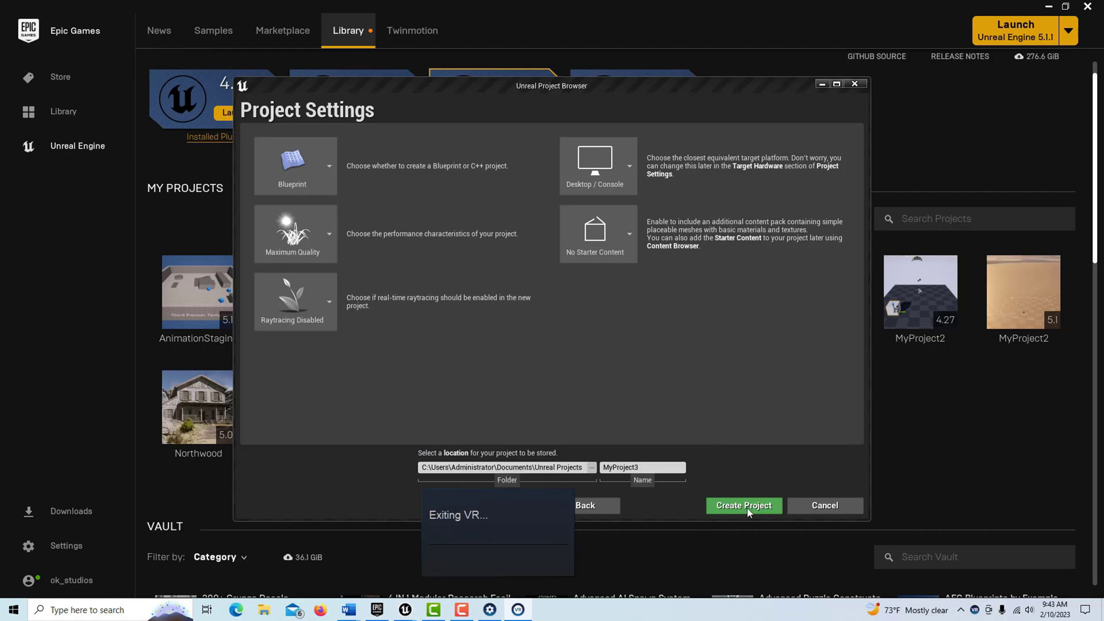
double_click(653, 470)
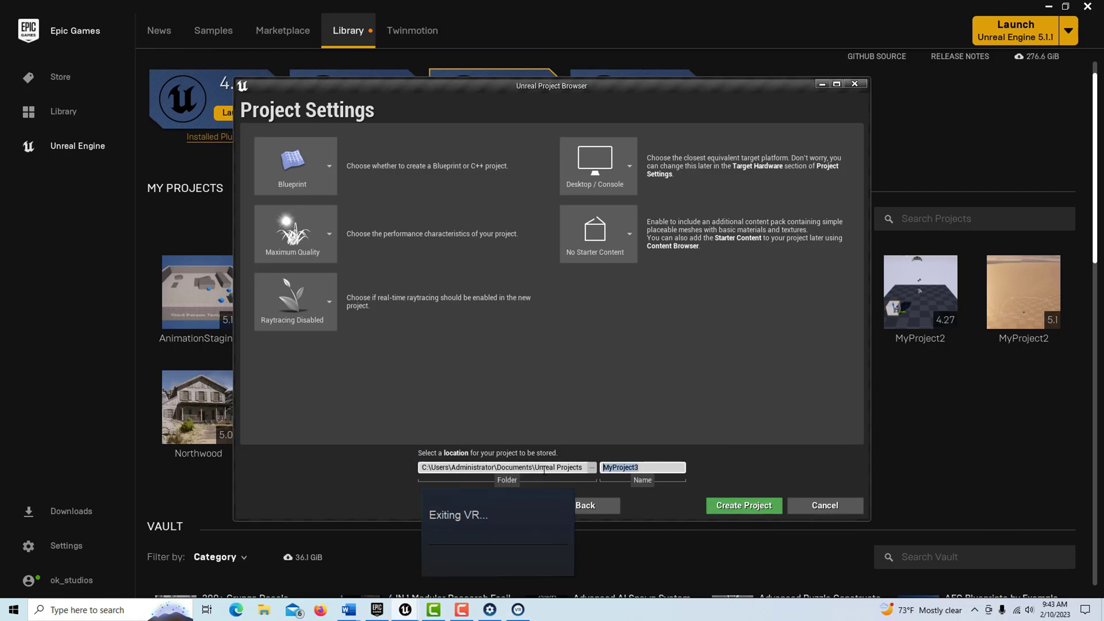
text(M3)
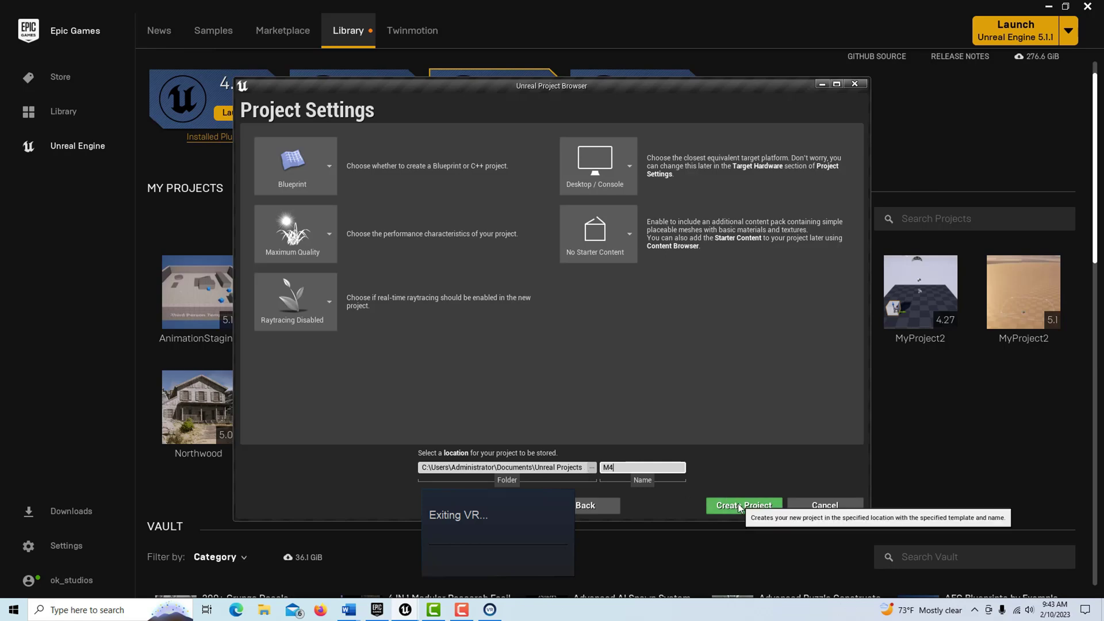
click(739, 505)
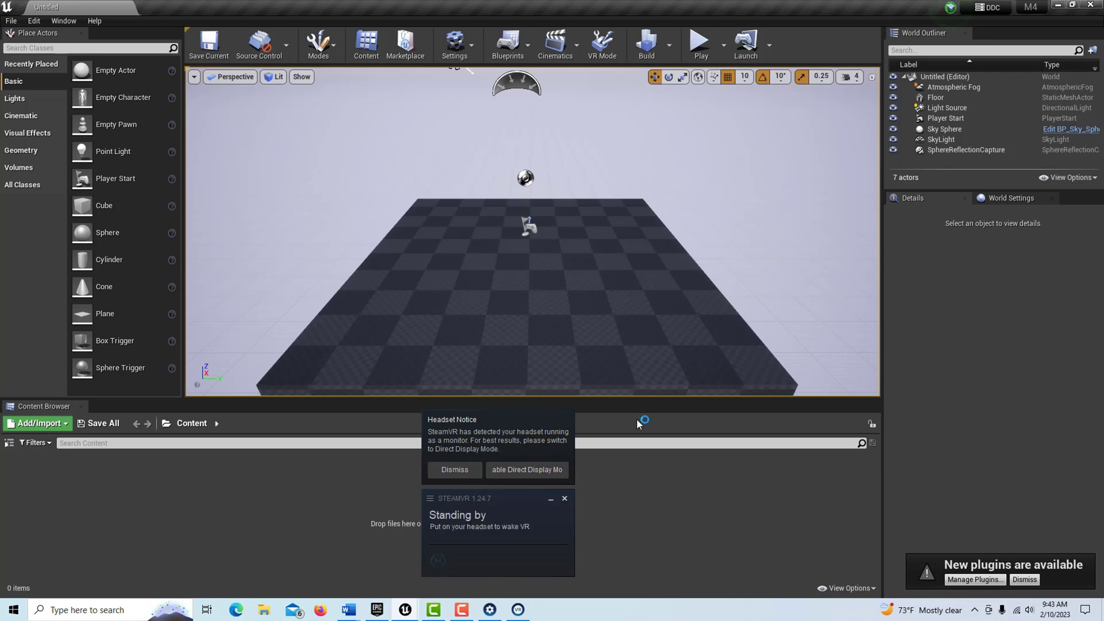
click(457, 470)
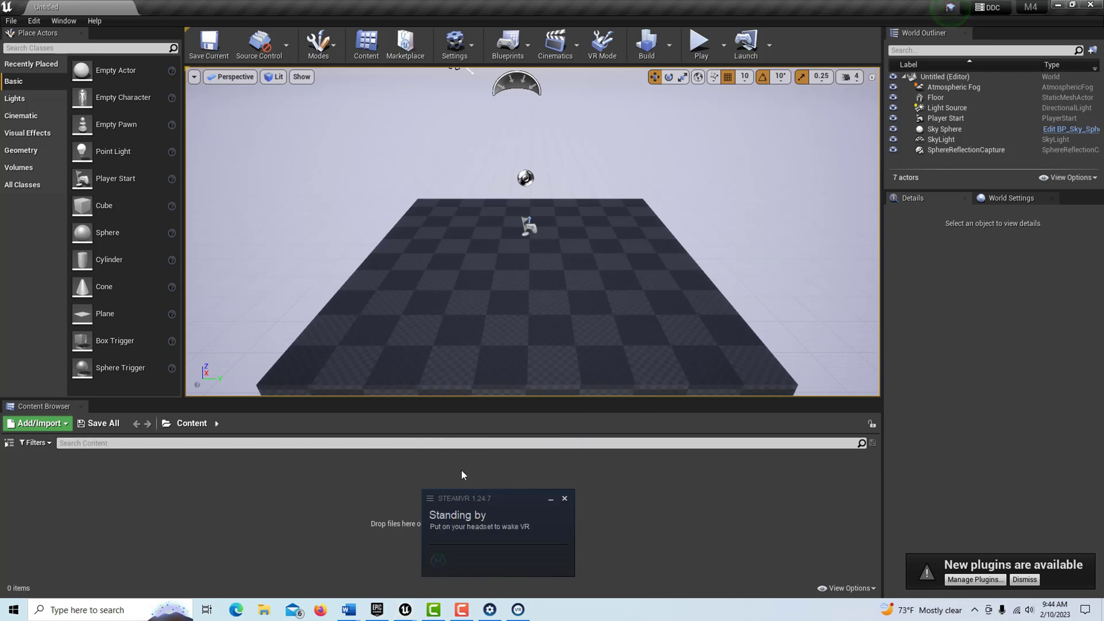
click(565, 499)
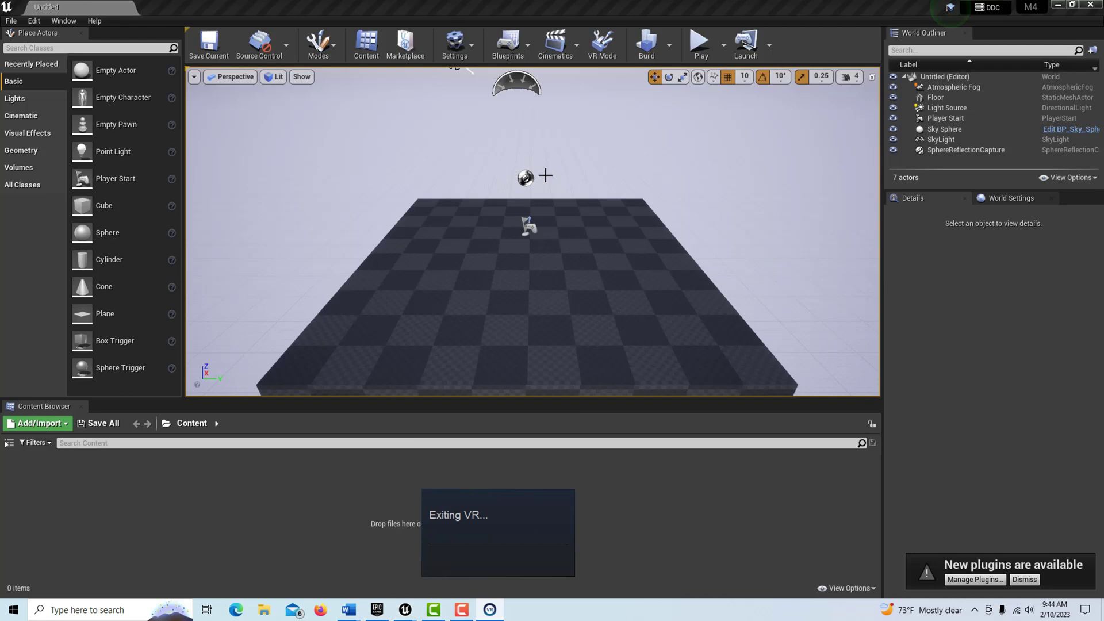
Switch to the Epic Games Launcher and add Missile M26 (West) from the vault to the M4 project
key(alt+Tab)
scroll(1101, 425, down, 15)
scroll(1102, 425, down, 5)
scroll(1092, 437, up, 4)
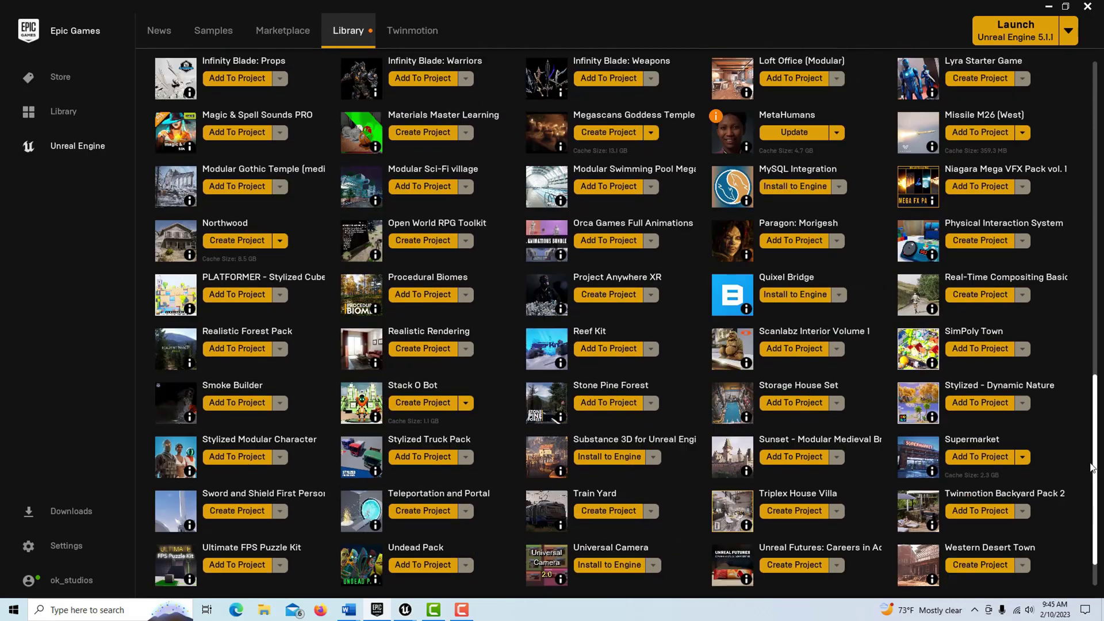
scroll(1090, 442, up, 1)
click(980, 234)
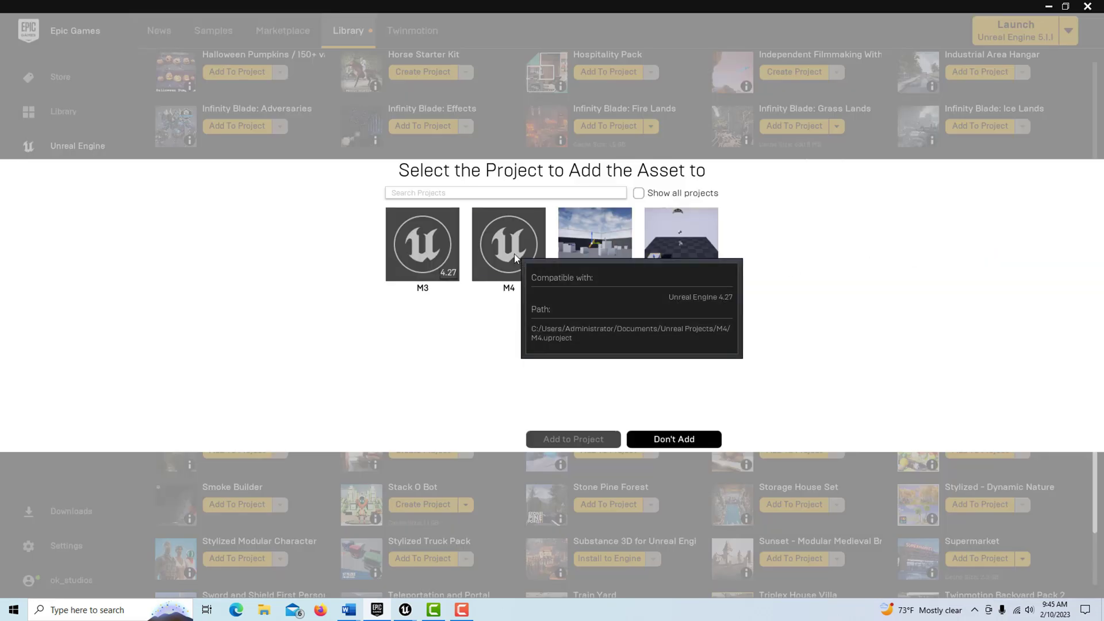
click(514, 253)
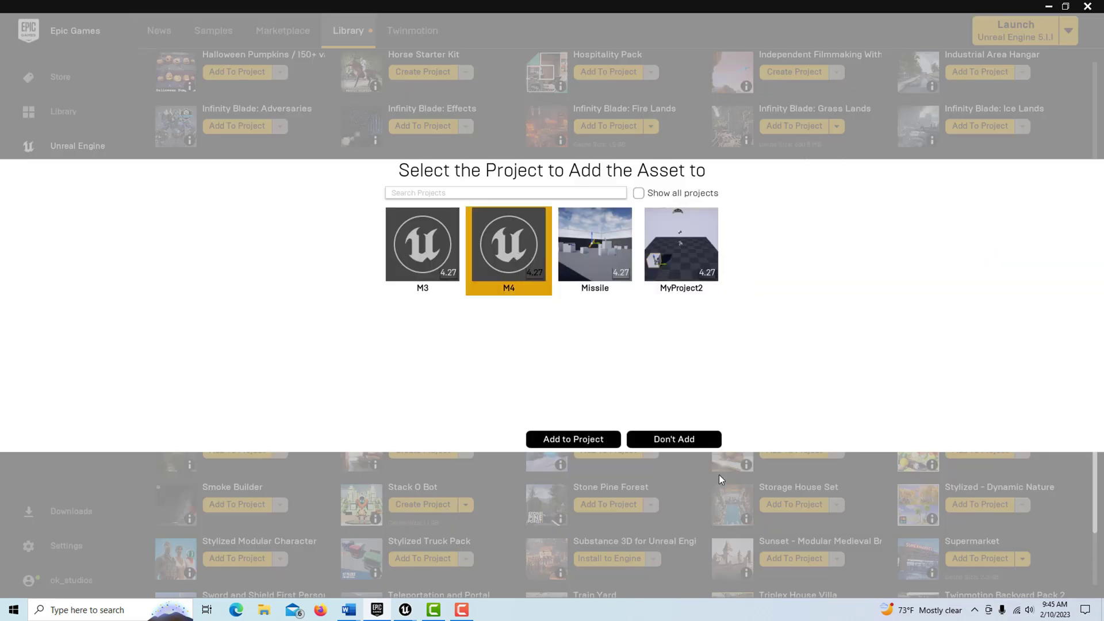
click(574, 438)
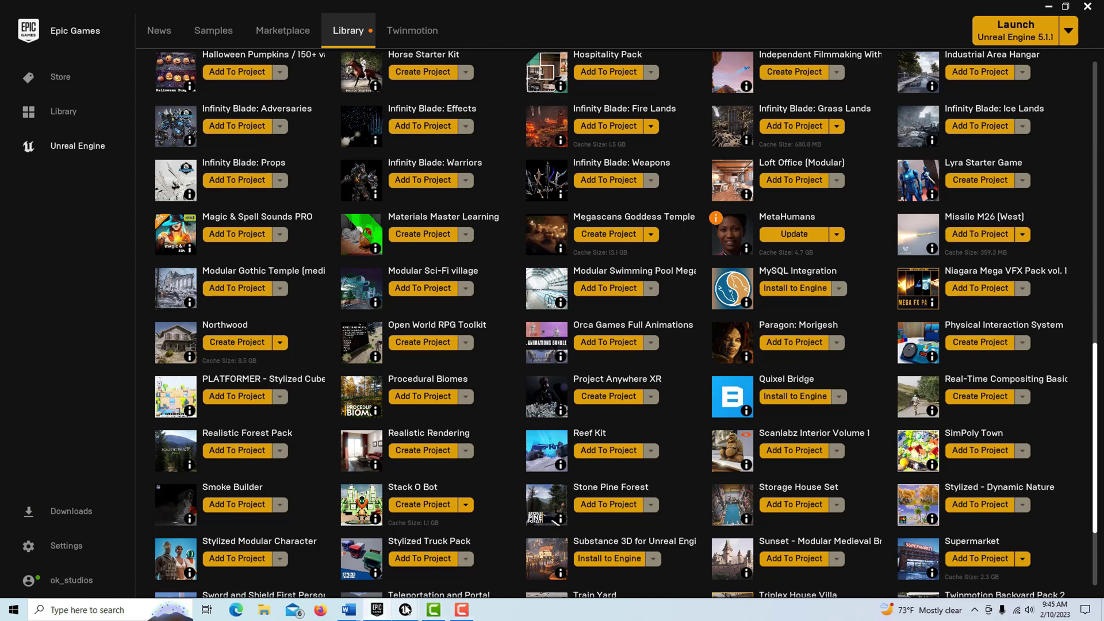
Close the M3 editor and switch to the M4 Unreal Editor window
mouse_move(405, 610)
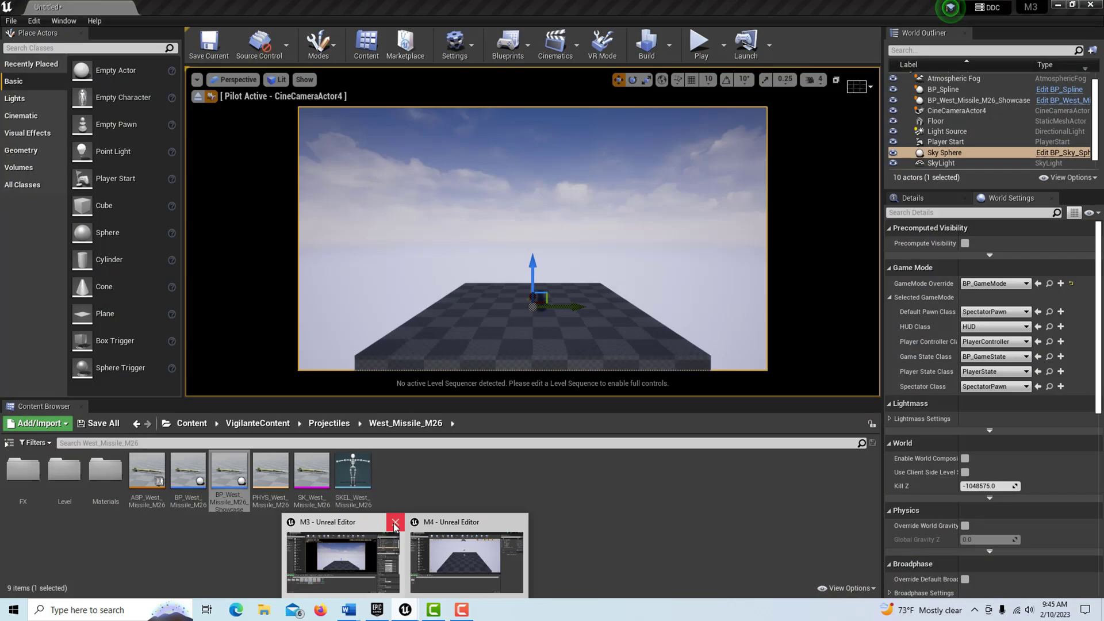
click(395, 523)
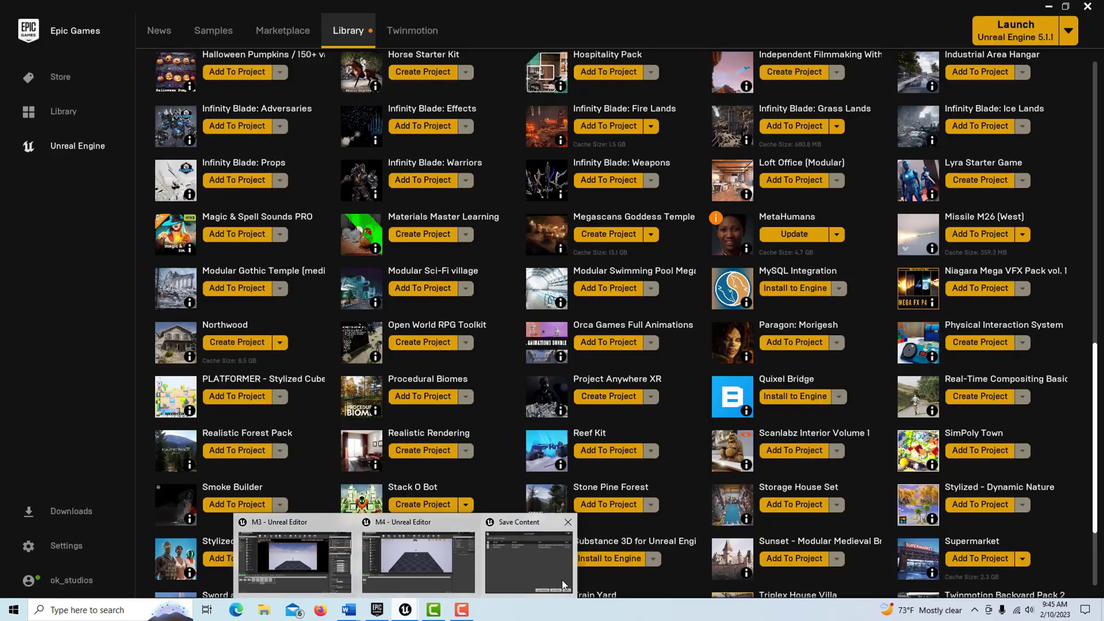
click(438, 559)
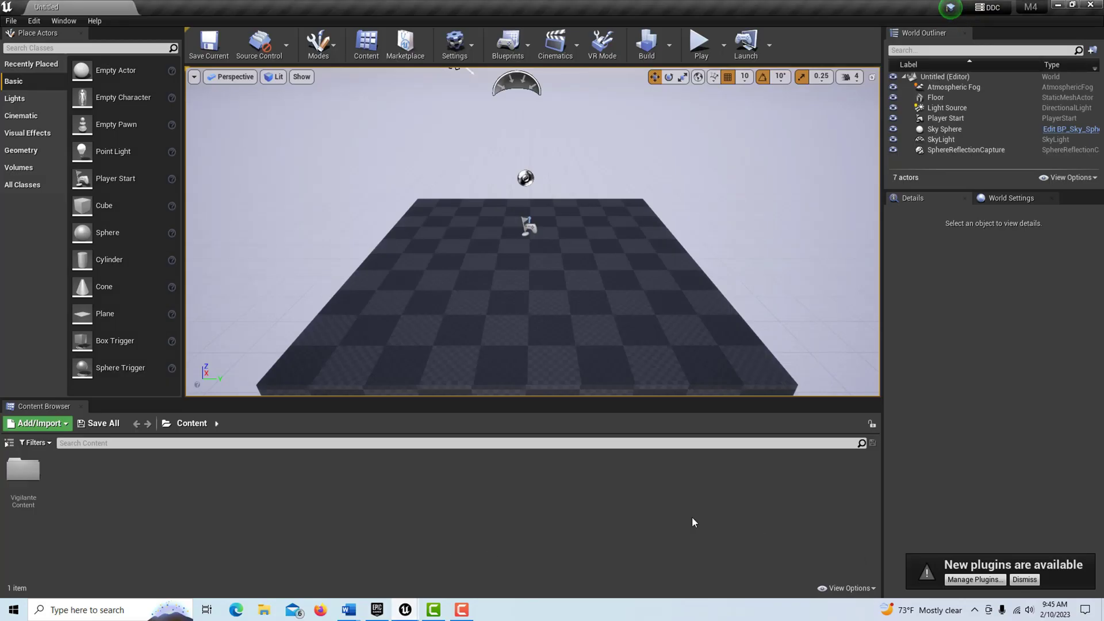
Place BP_West_Missile_M26_Showcase from VigilanteContent/Projectiles/West_Missile_M26 near the middle of the level's floor
double_click(25, 478)
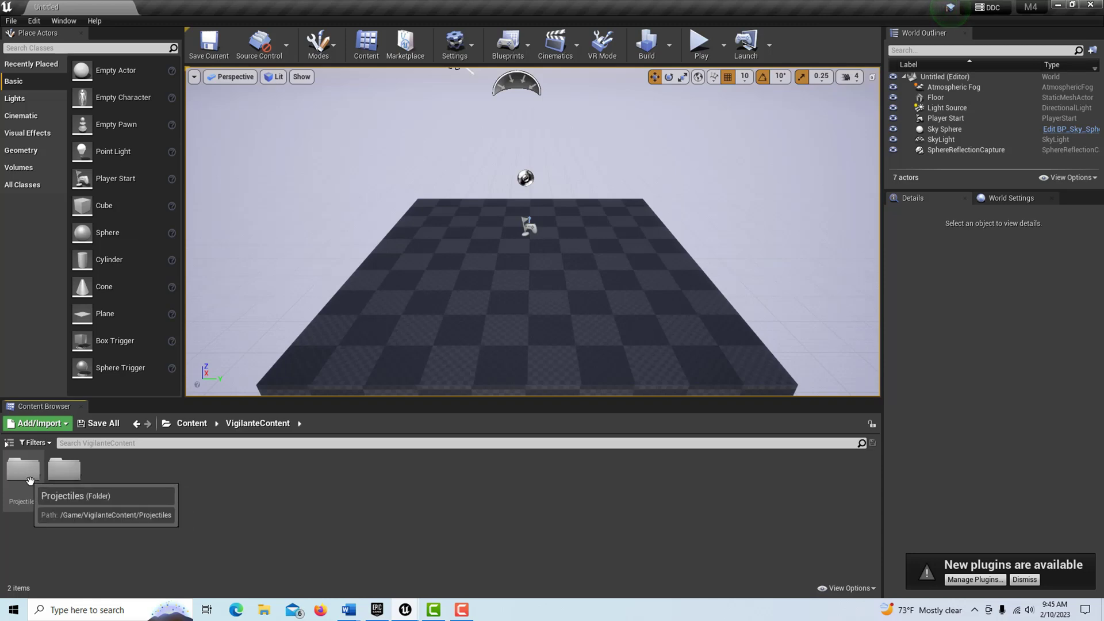
click(29, 476)
double_click(28, 476)
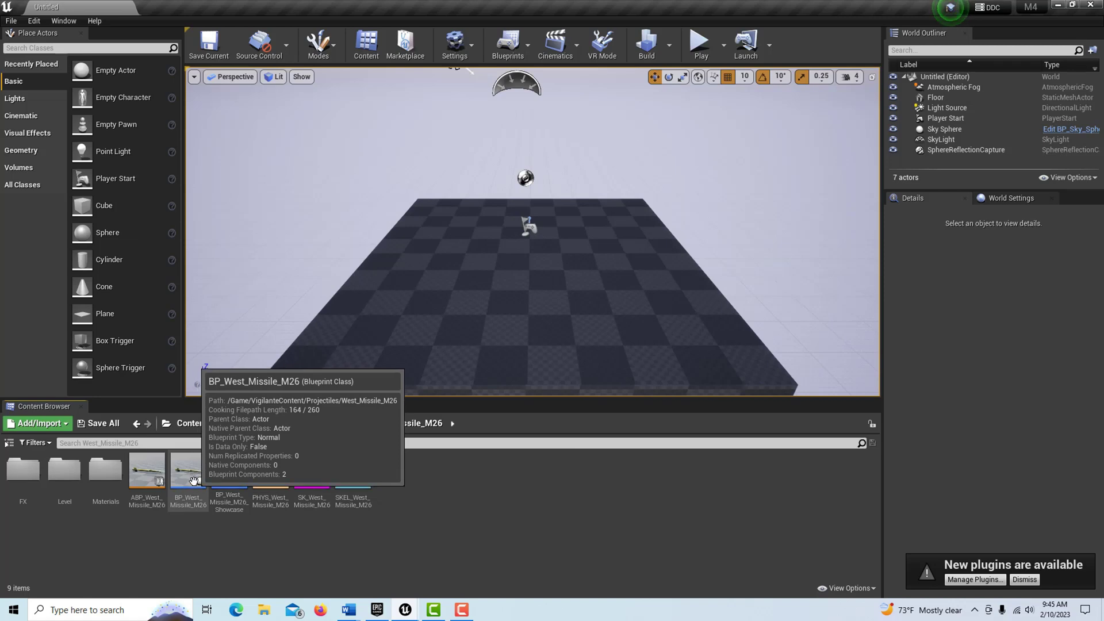
click(236, 496)
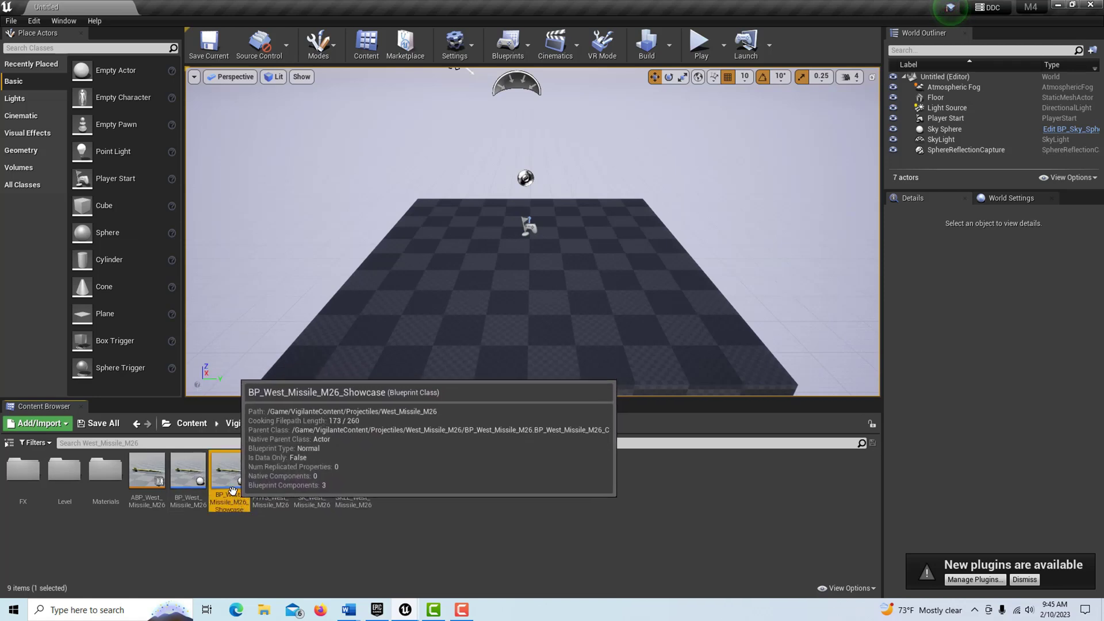
drag(635, 289, 525, 254)
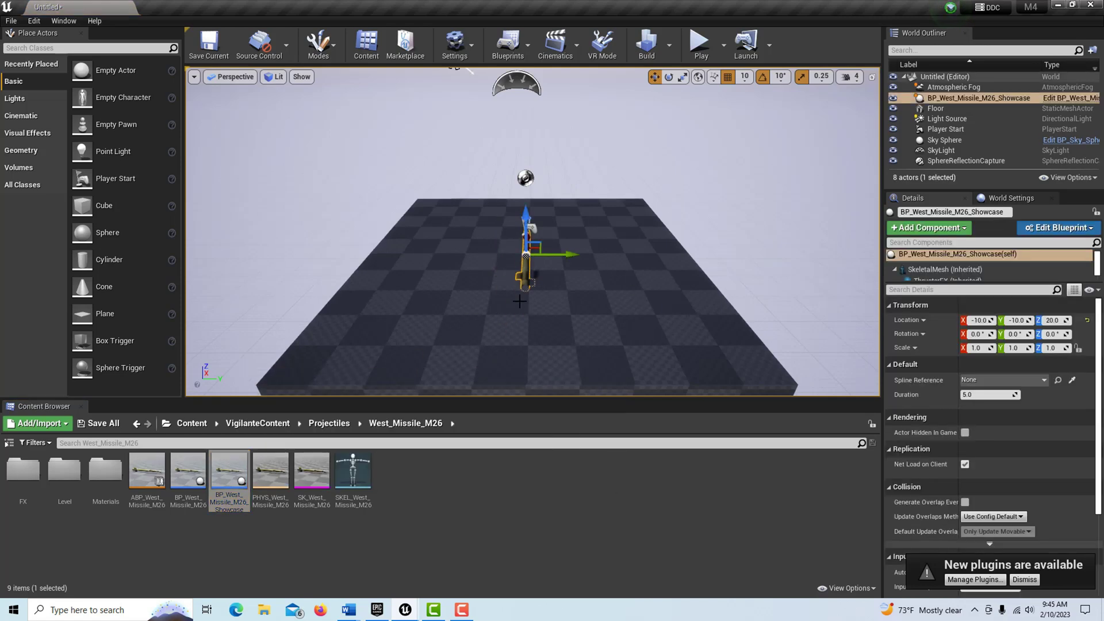
Reset the missile's location to the origin and raise its Z location to 60
click(981, 320)
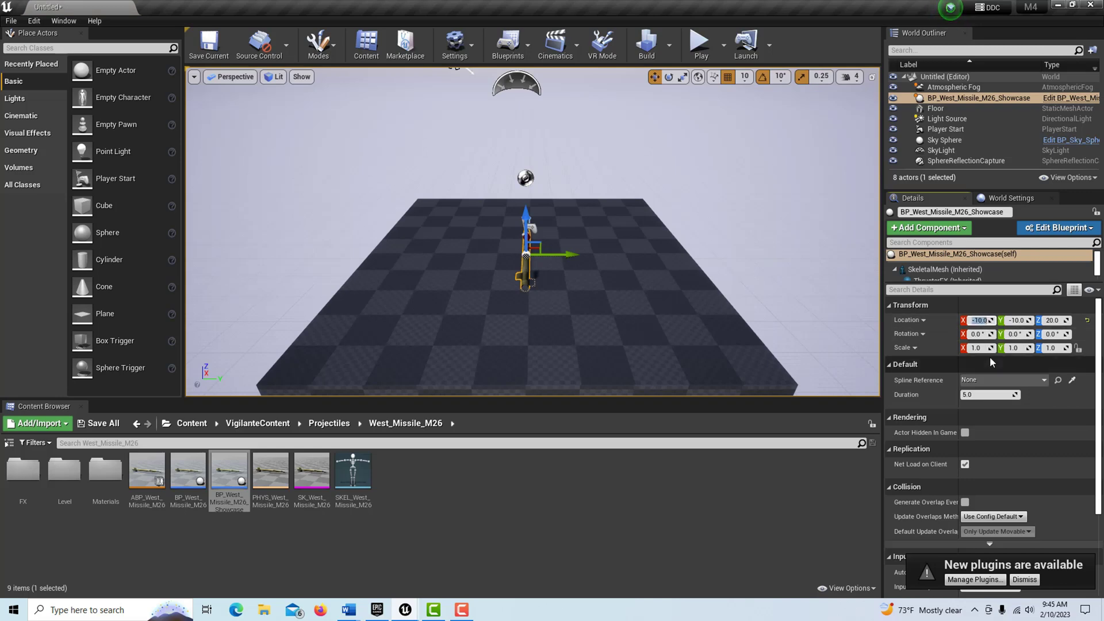
click(1085, 320)
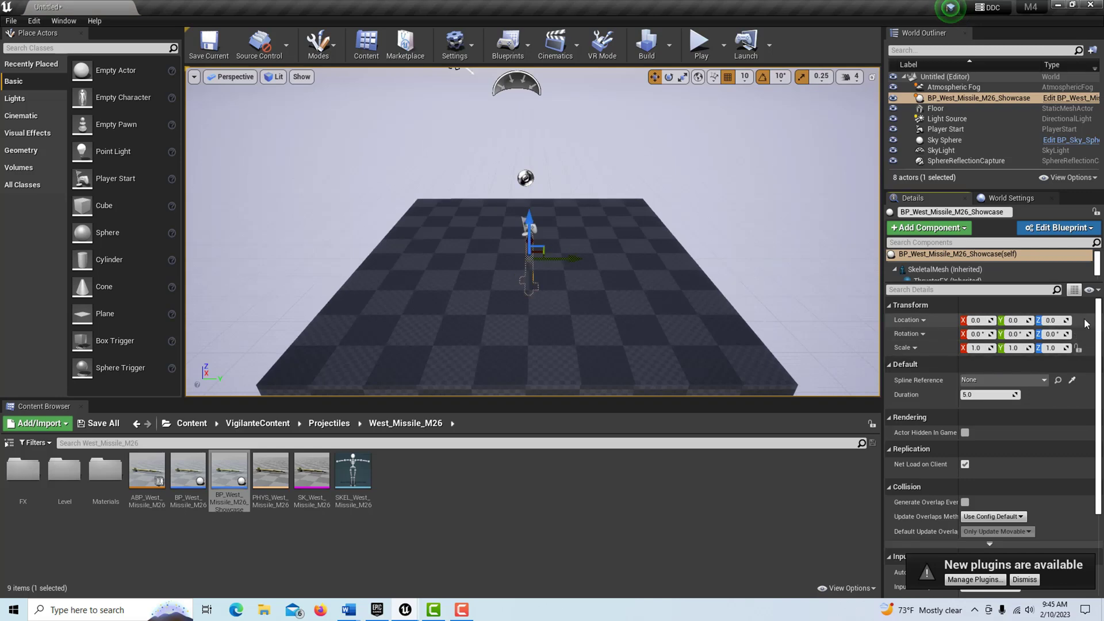
drag(1052, 320, 1072, 320)
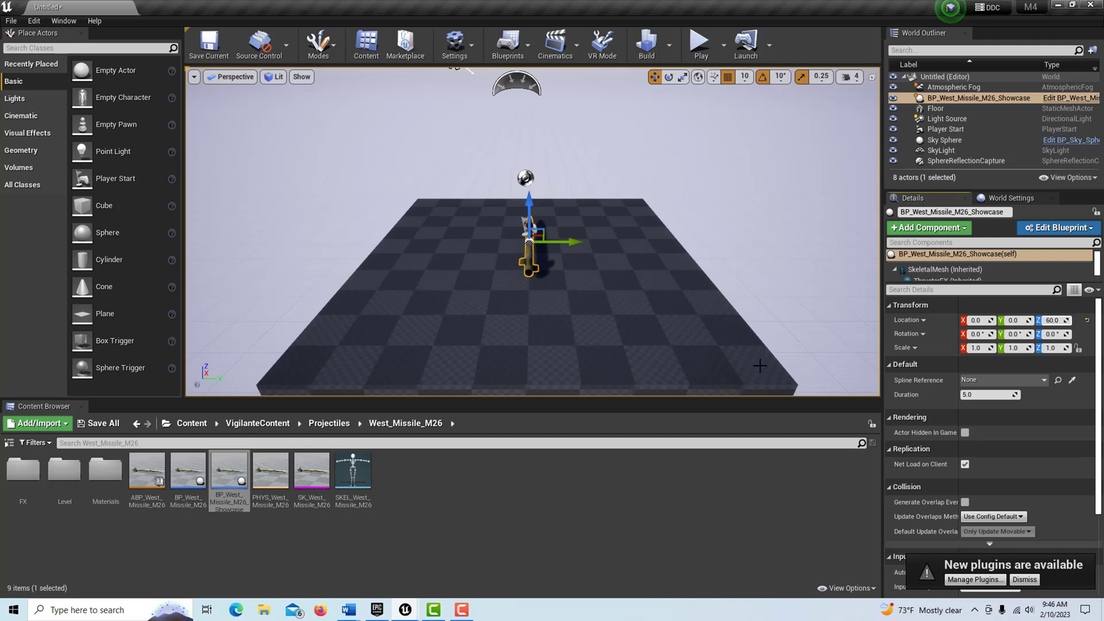
Play the level in the editor to preview the missile, pause it and stop the session
click(699, 46)
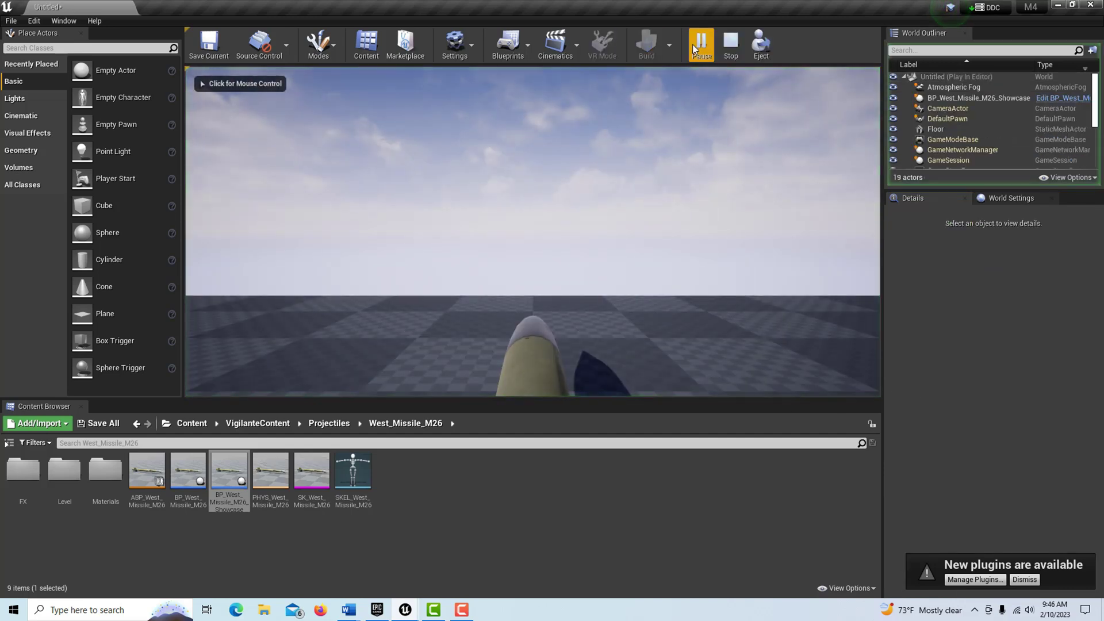
click(701, 50)
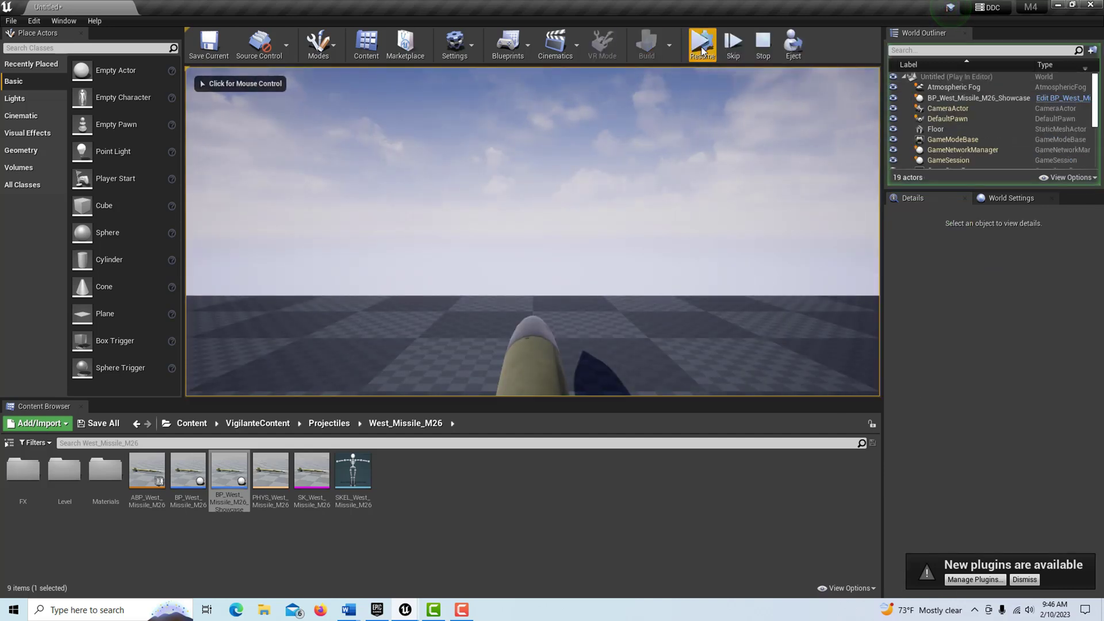
click(763, 45)
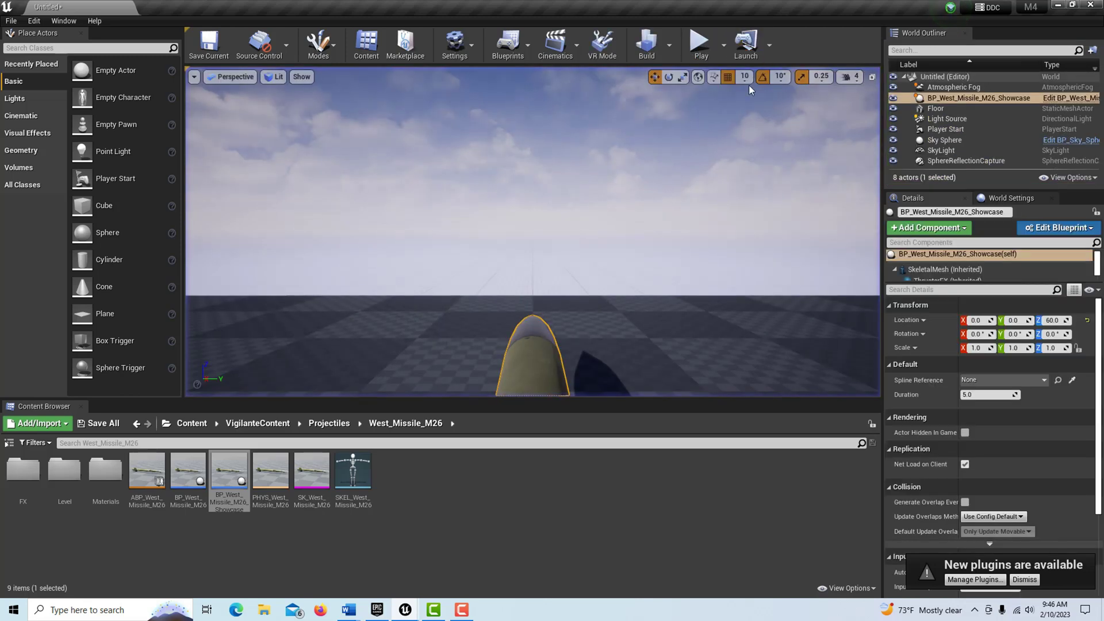
Move the Player Start behind the missile to about X -361, and play the level to check the view
key(f)
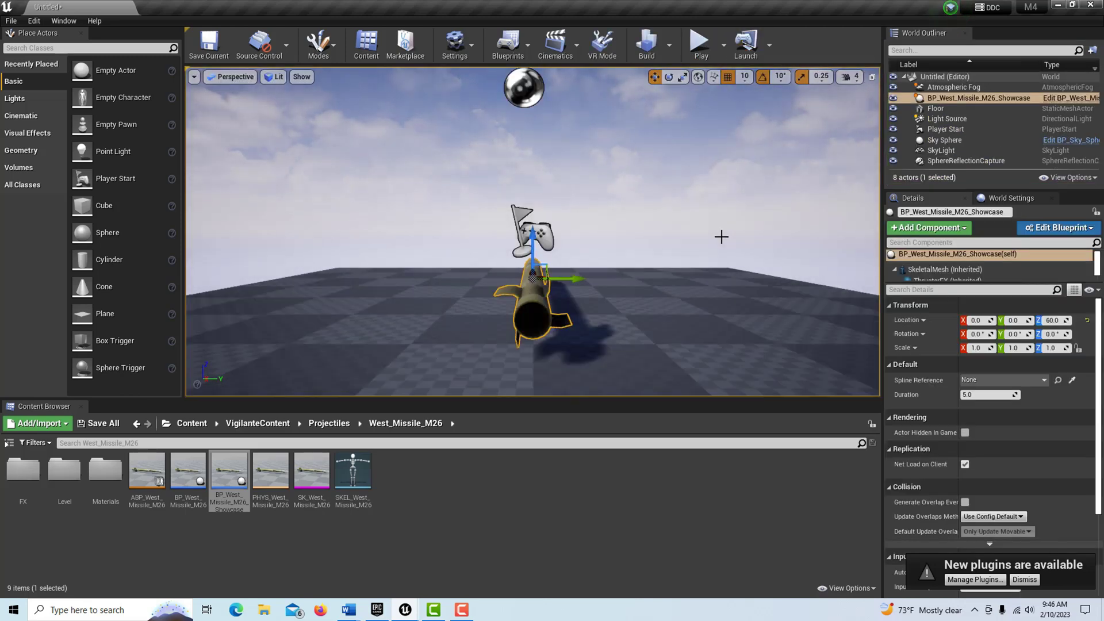
scroll(721, 238, up, 2)
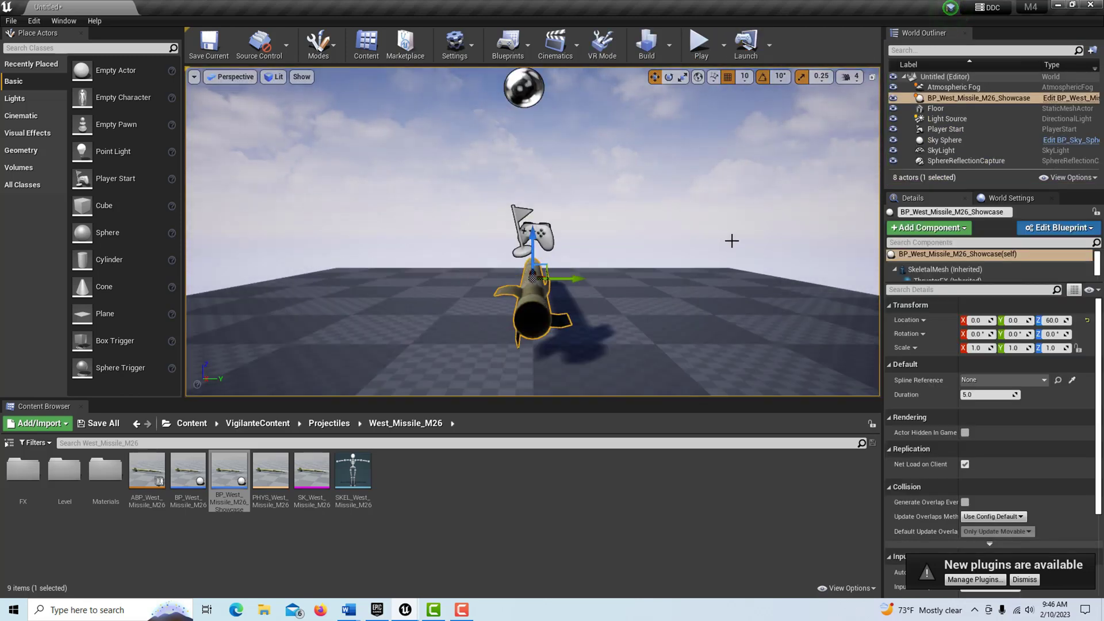
click(945, 129)
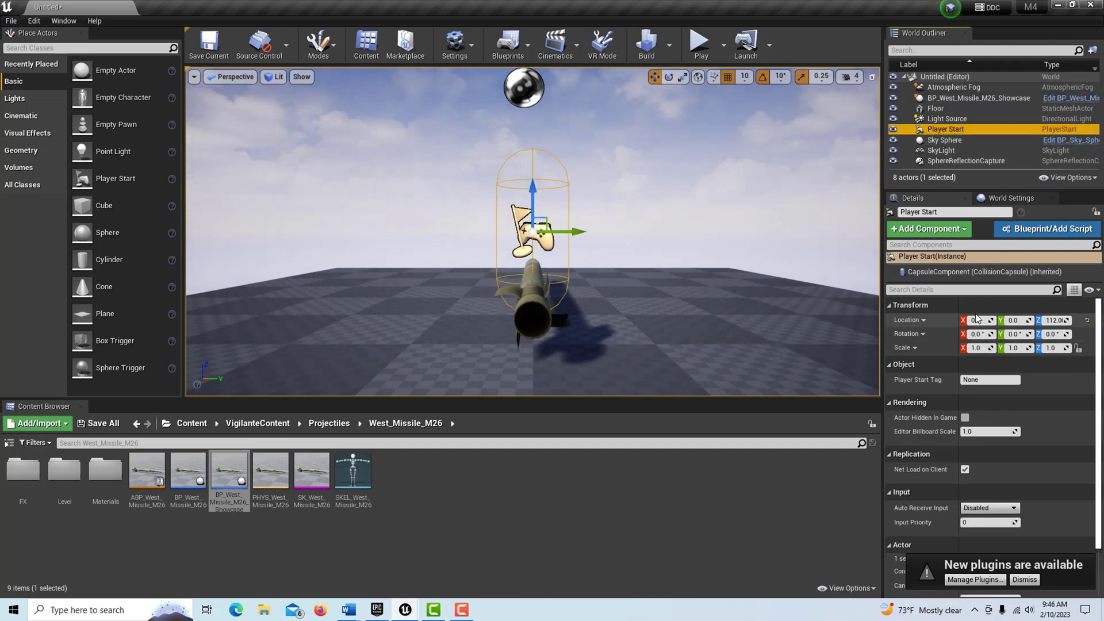
drag(970, 320, 851, 230)
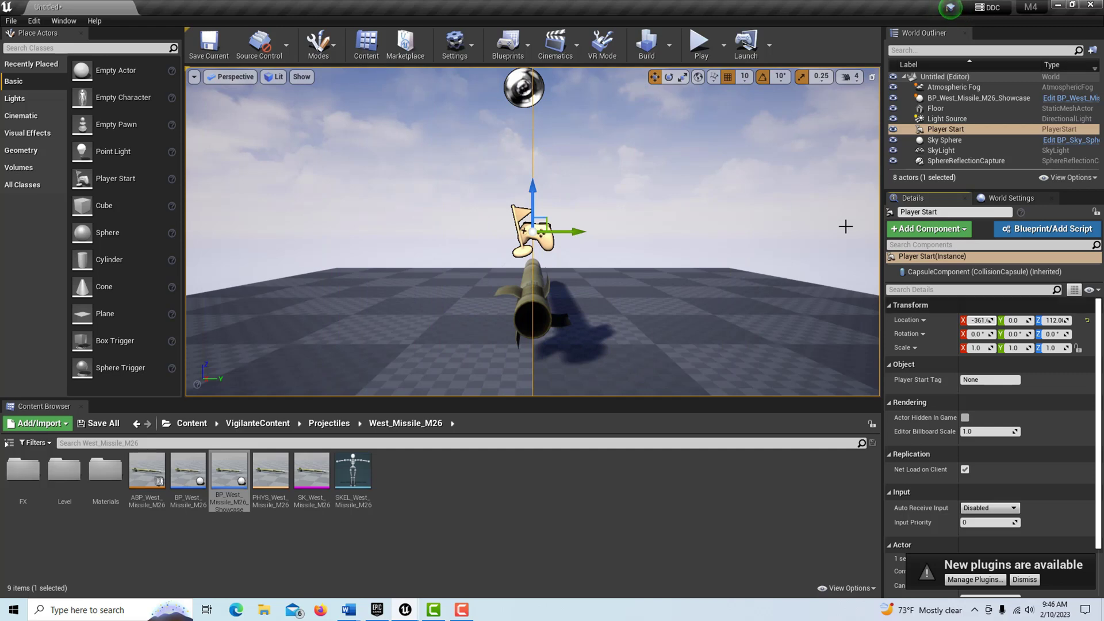
click(703, 50)
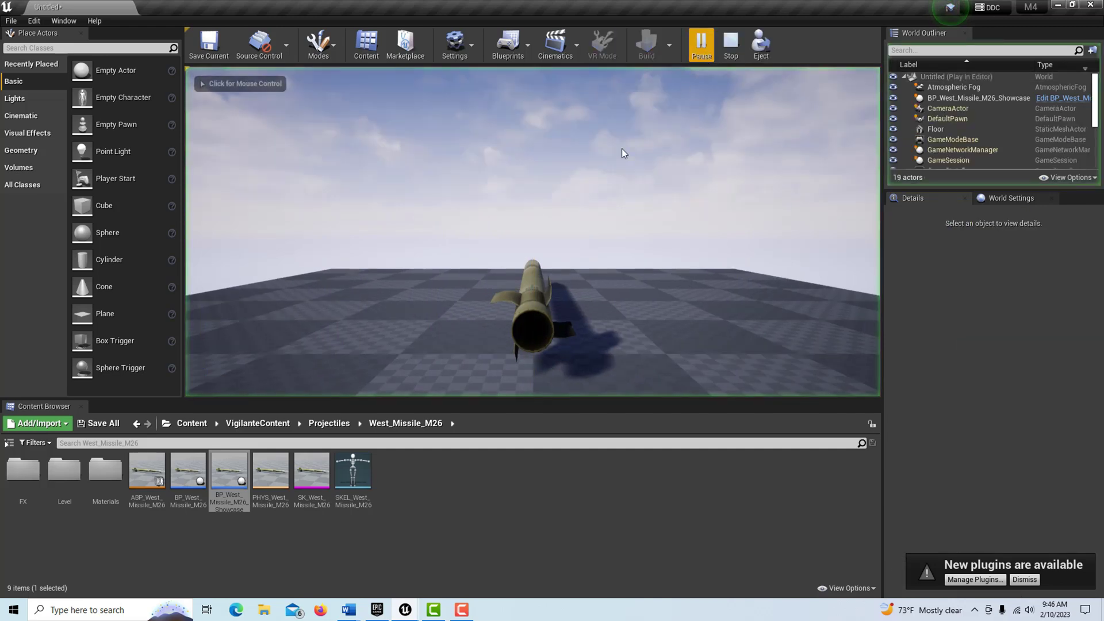
click(722, 42)
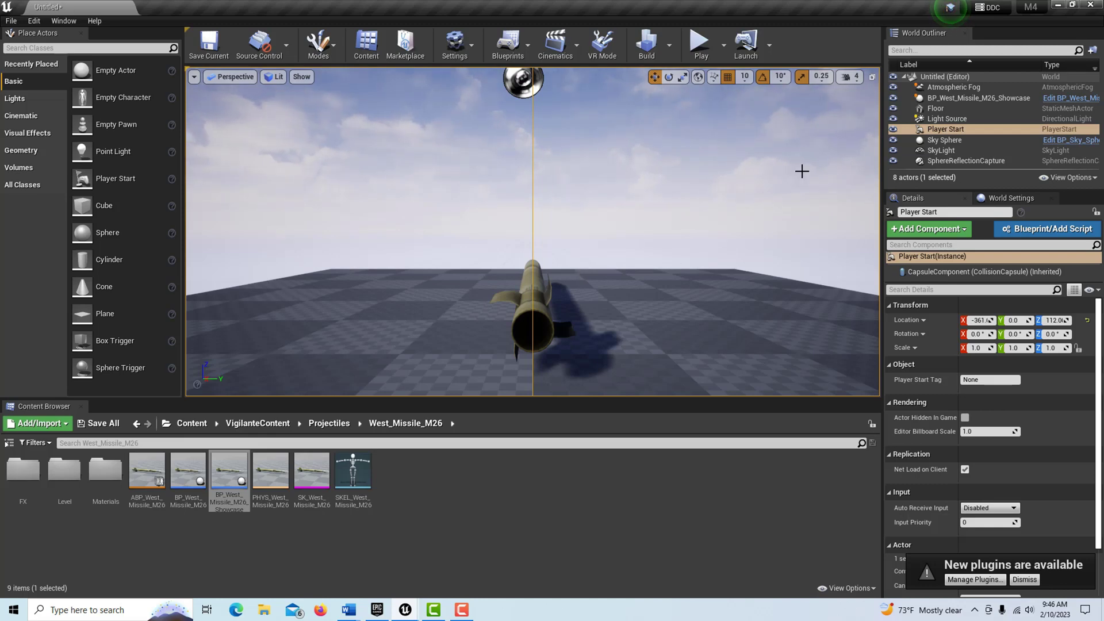
Lower the missile's Duration to about 1.21 and check which actors are available for its Spline Reference
click(993, 99)
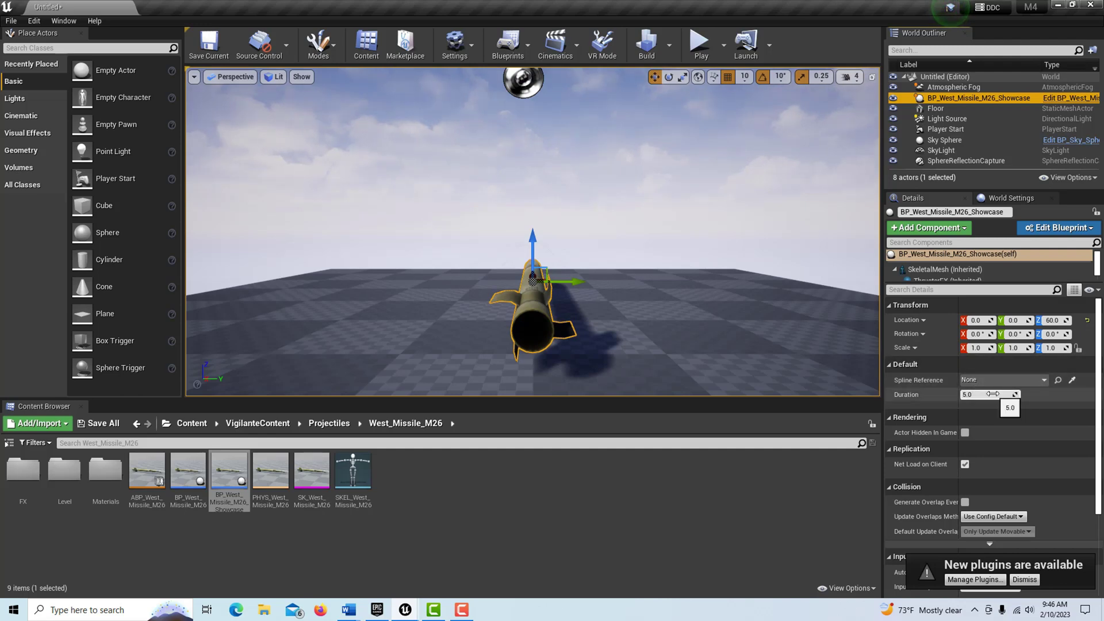
drag(970, 394, 943, 394)
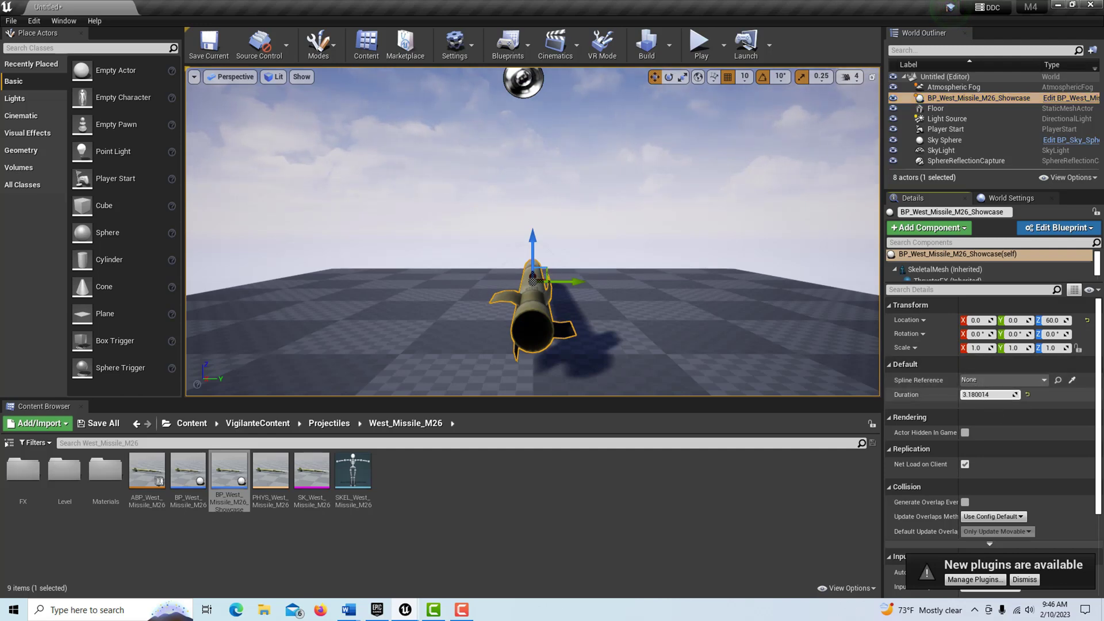
click(1039, 380)
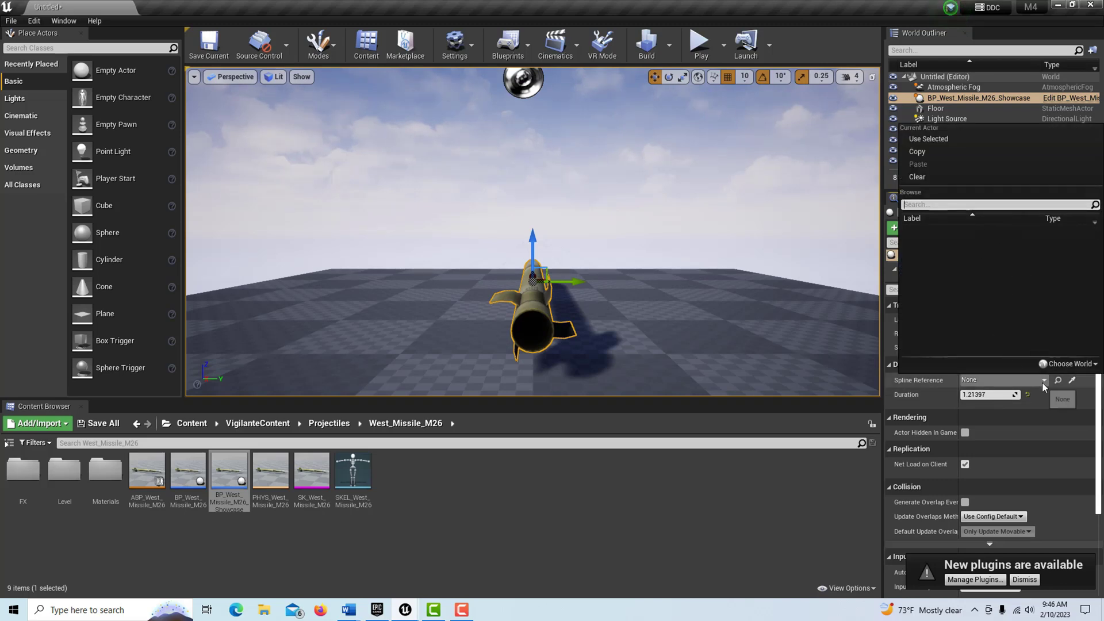
click(1044, 382)
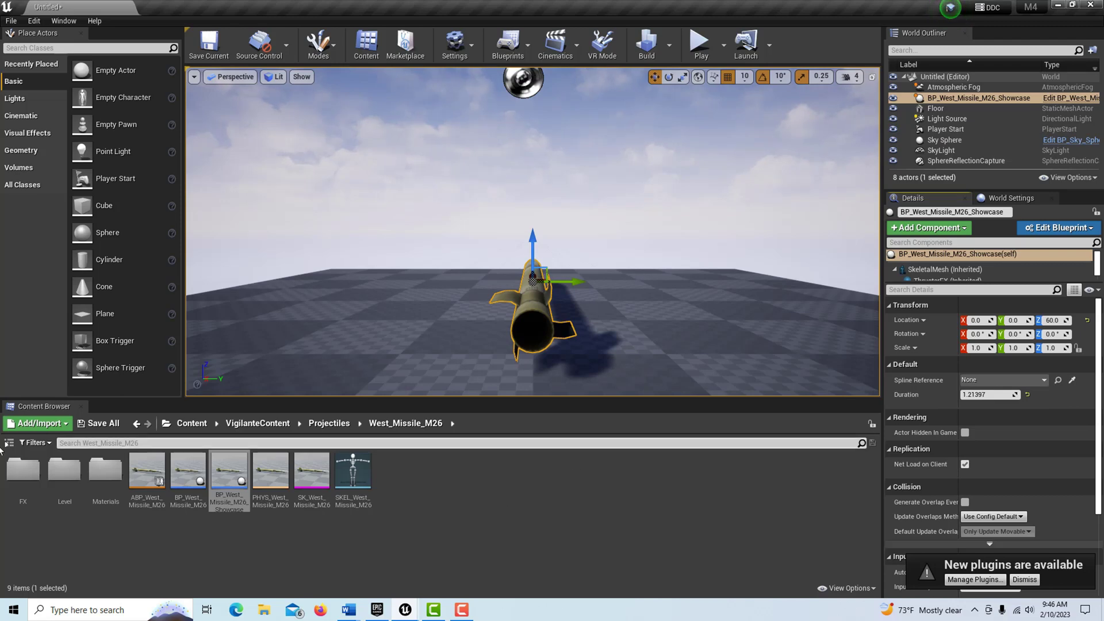
Place BP_Spline from VigilanteContent/Shared/Blueprints/Showcase/Component on the floor beside the missile
click(264, 426)
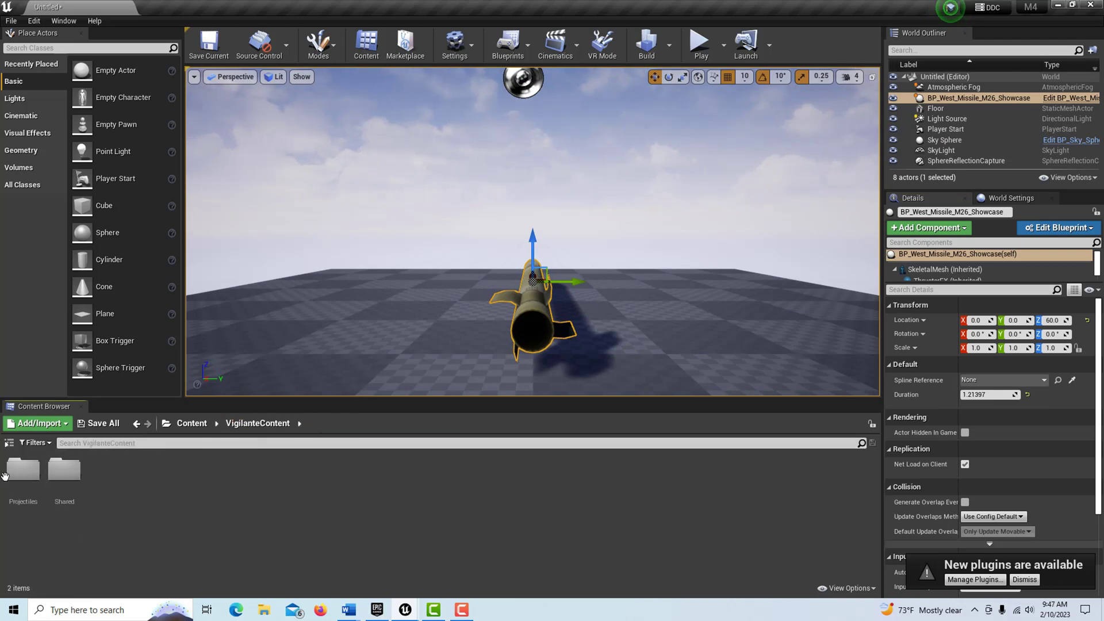
double_click(72, 477)
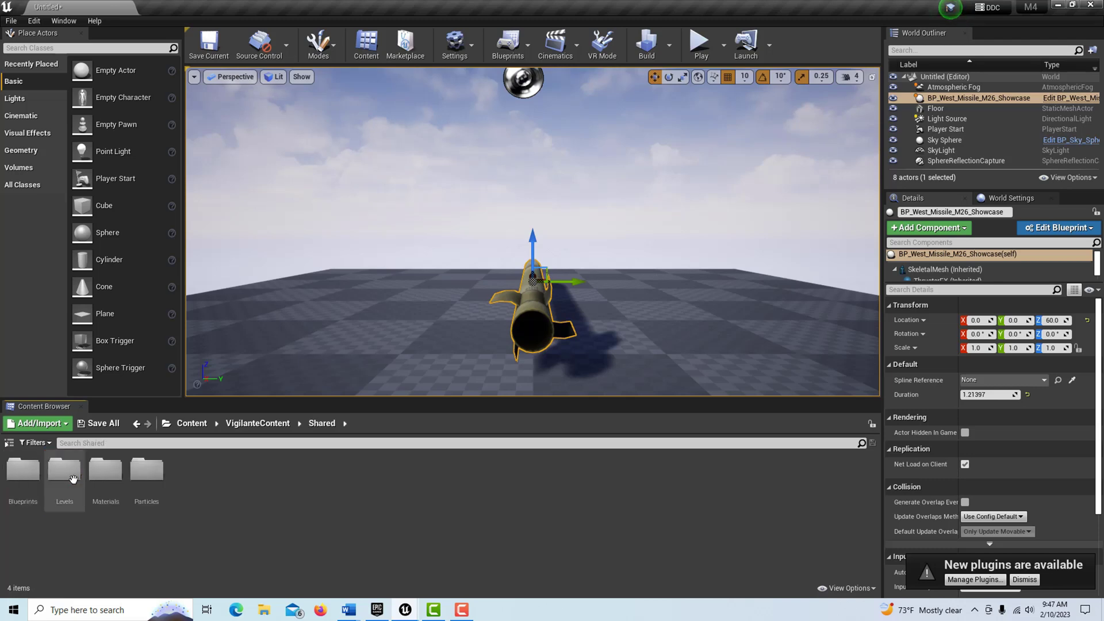
double_click(15, 468)
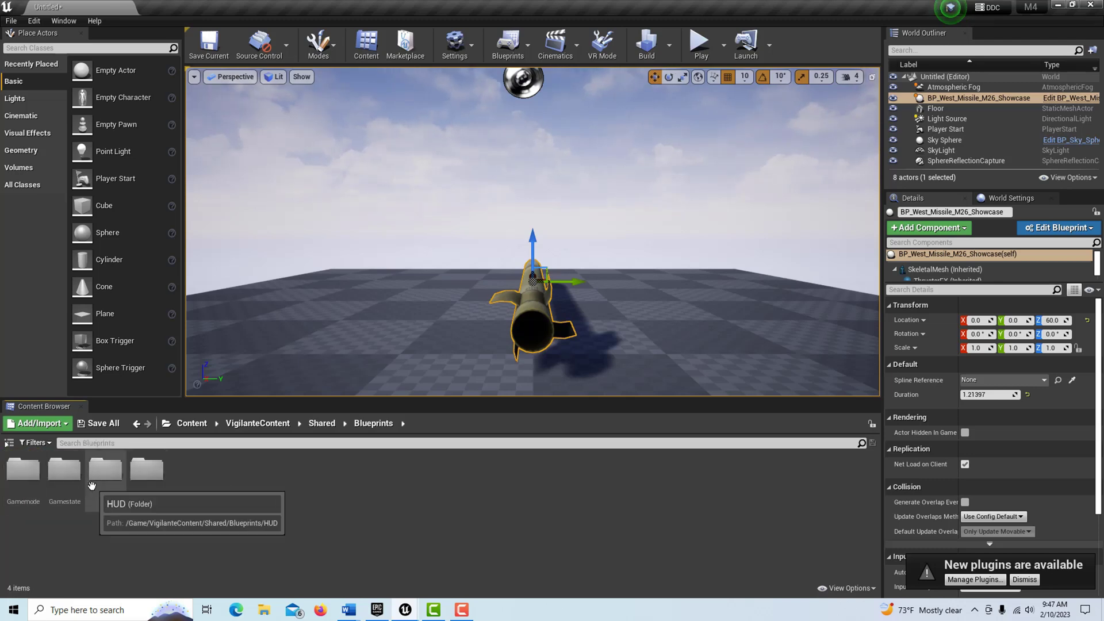
double_click(138, 475)
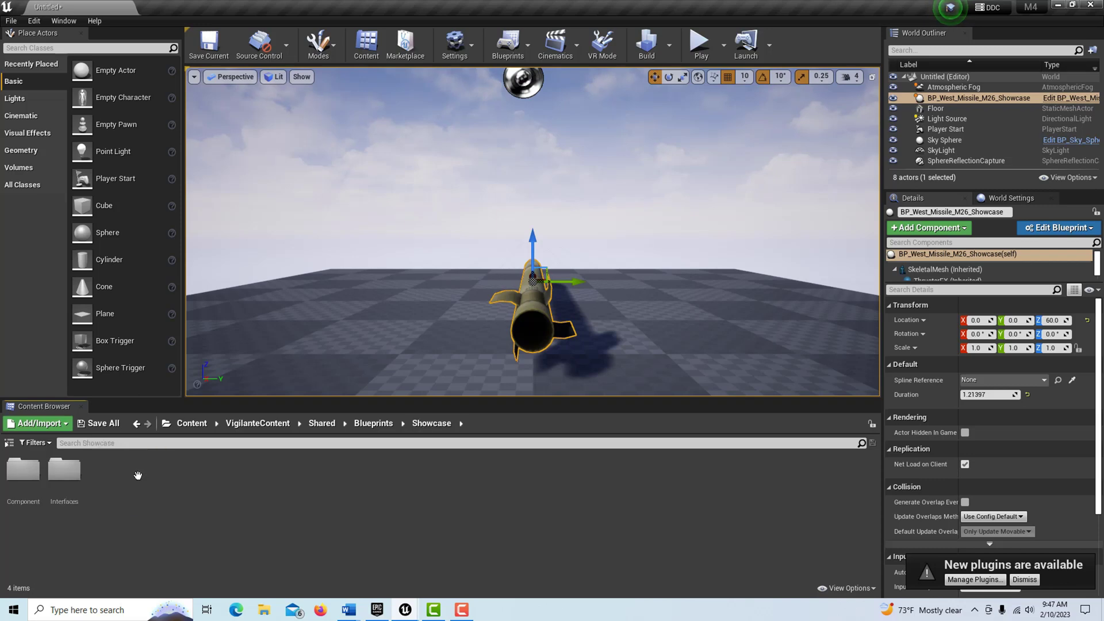
click(27, 472)
double_click(27, 472)
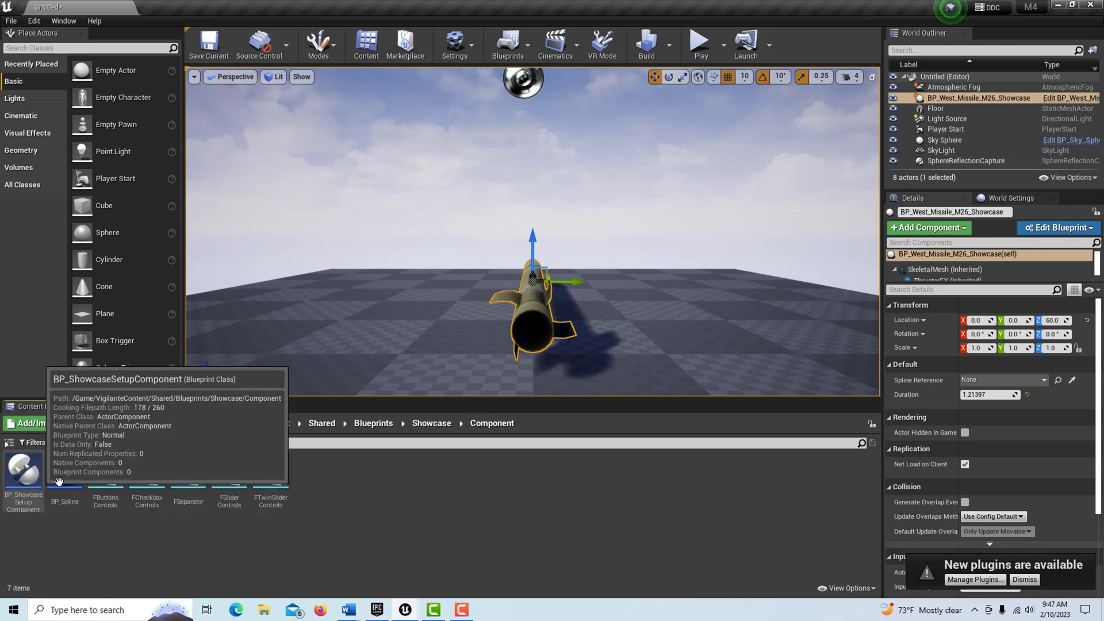
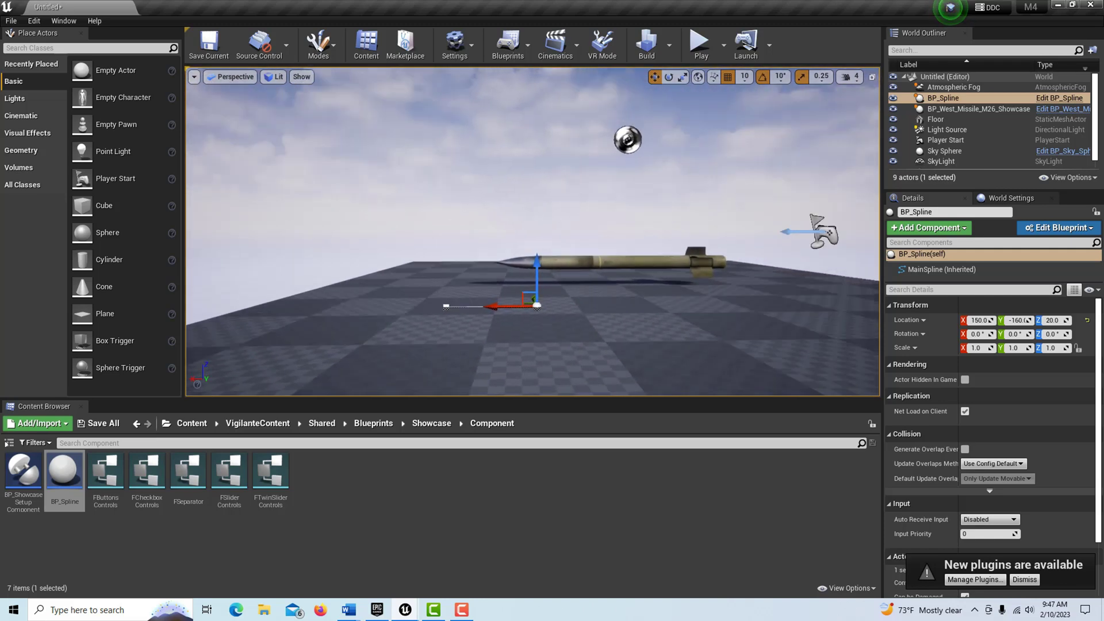
Raise the spline's end point and shift it along X until it sits vertically above the start point
right_drag(651, 301, 646, 300)
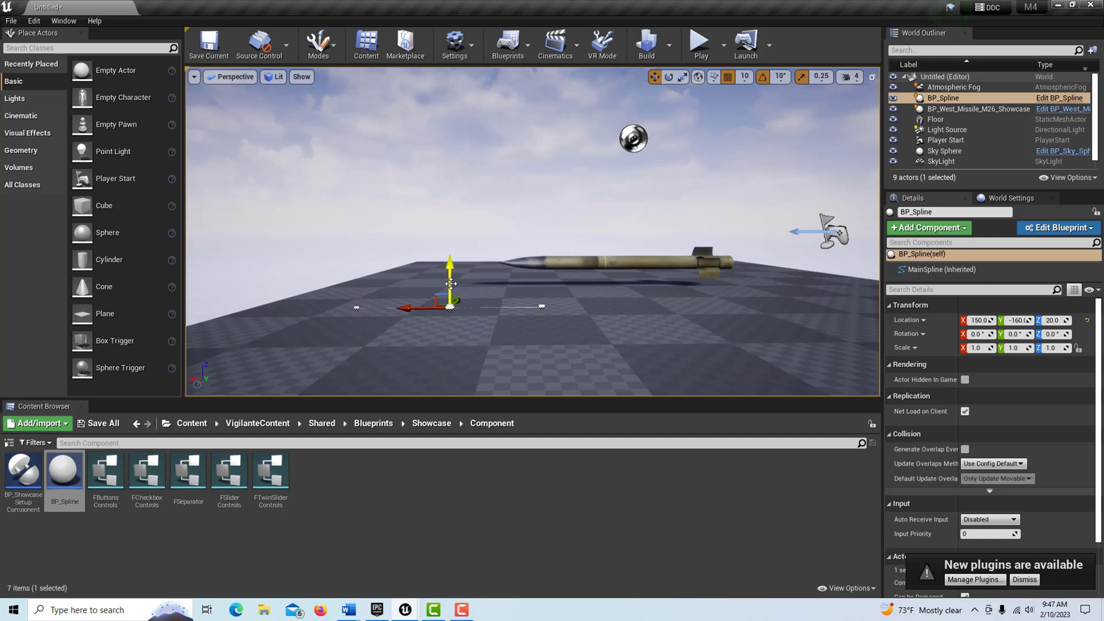
drag(450, 283, 492, 150)
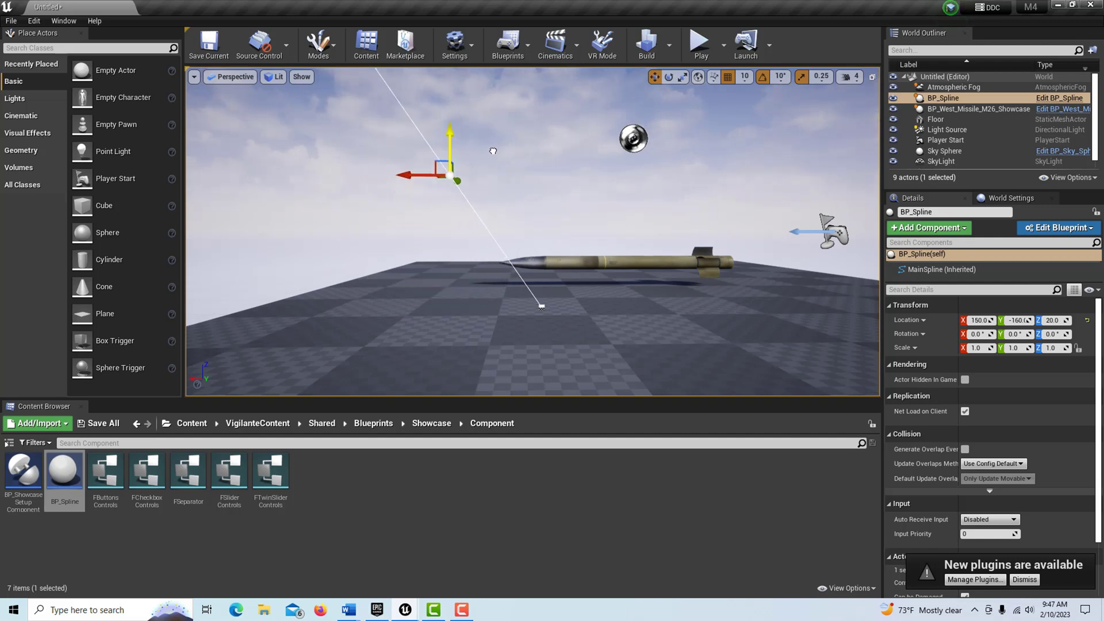
drag(405, 177, 492, 171)
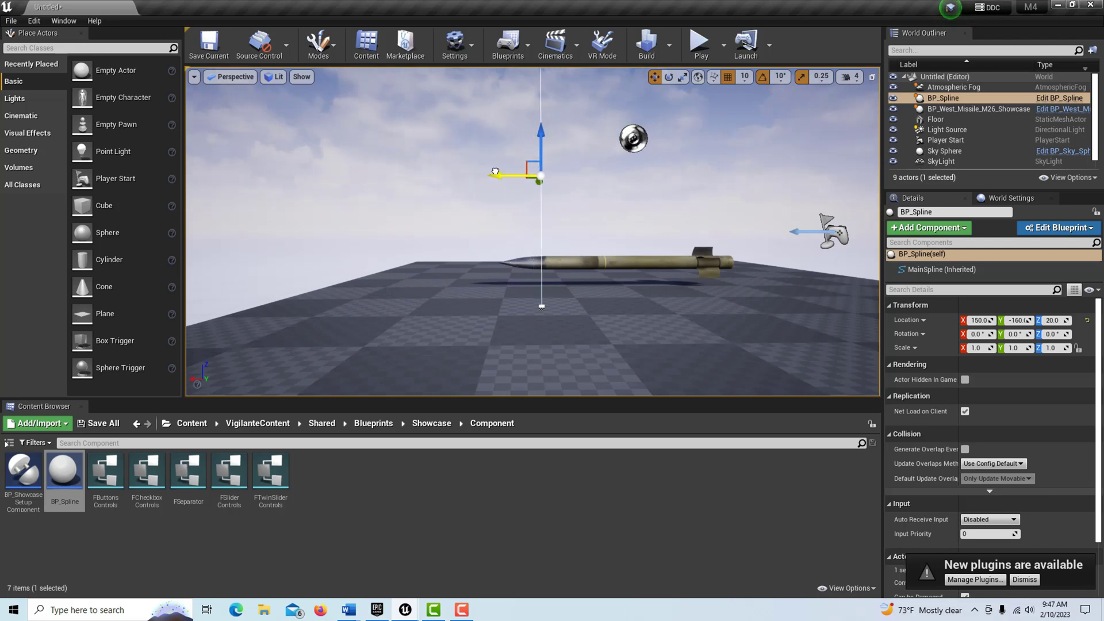
scroll(573, 206, down, 6)
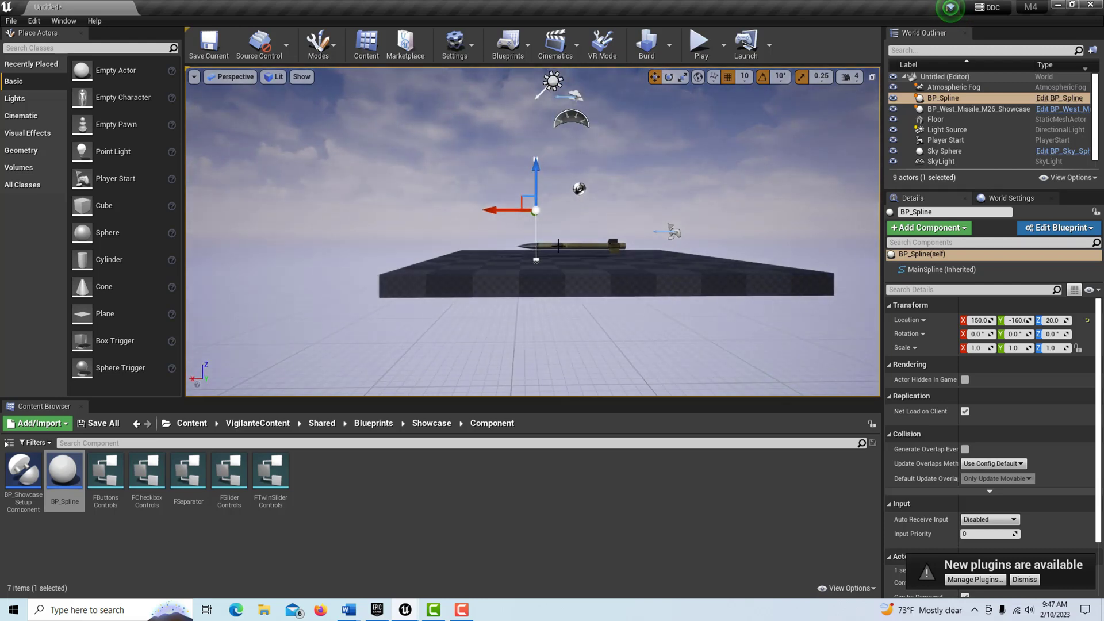
Move BP_Spline in front of the missile's nose, to about X 437 and Y -9
mouse_move(504, 210)
mouse_down()
mouse_move(491, 210)
mouse_move(520, 210)
mouse_move(499, 204)
mouse_up()
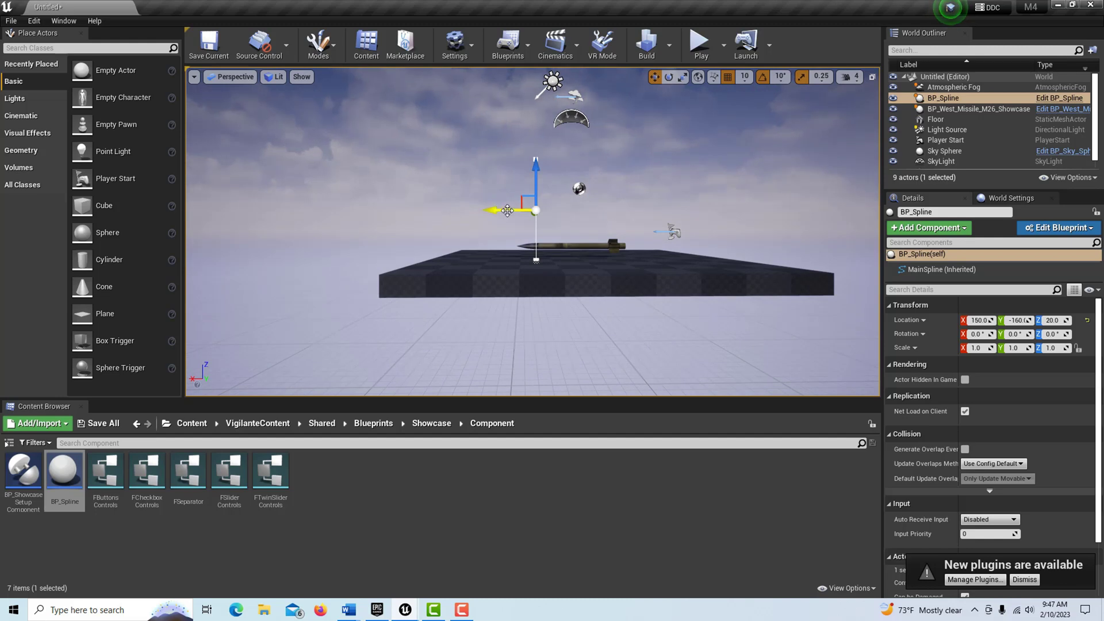
click(535, 260)
drag(498, 263, 495, 257)
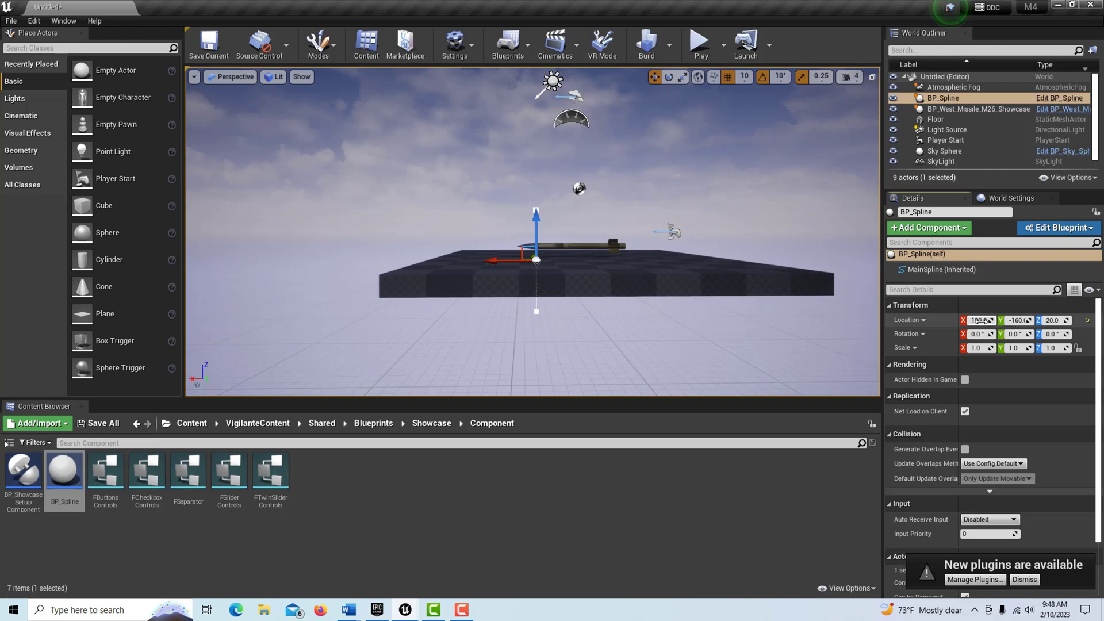
drag(977, 320, 1003, 320)
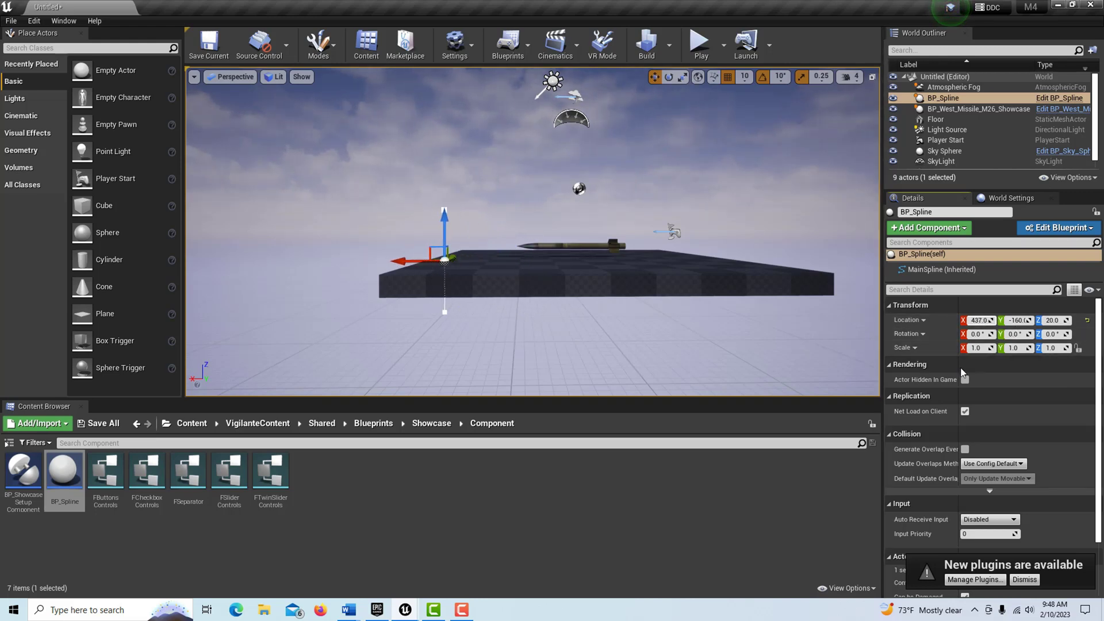
drag(1015, 320, 1057, 320)
mouse_move(726, 276)
right_down()
mouse_move(701, 247)
mouse_move(711, 261)
right_up()
mouse_move(711, 260)
mouse_down()
mouse_move(682, 259)
mouse_move(710, 255)
mouse_up()
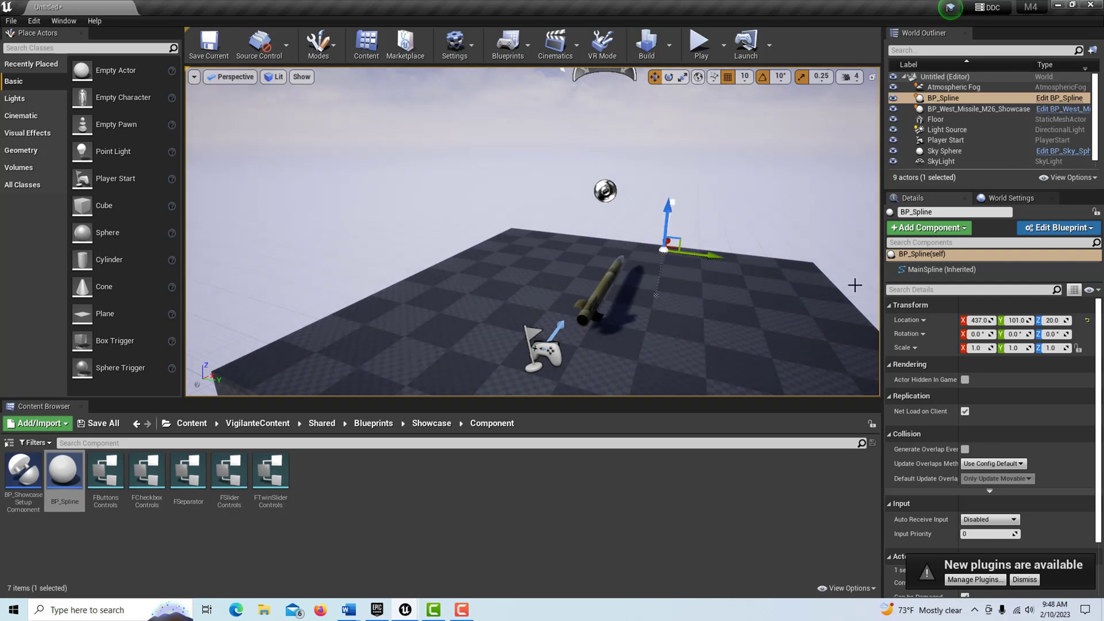
drag(1003, 320, 634, 196)
Raise the spline's end point much higher above the floor and stretch its tangent handle upward
drag(641, 153, 644, 73)
scroll(705, 186, down, 3)
scroll(705, 186, down, 4)
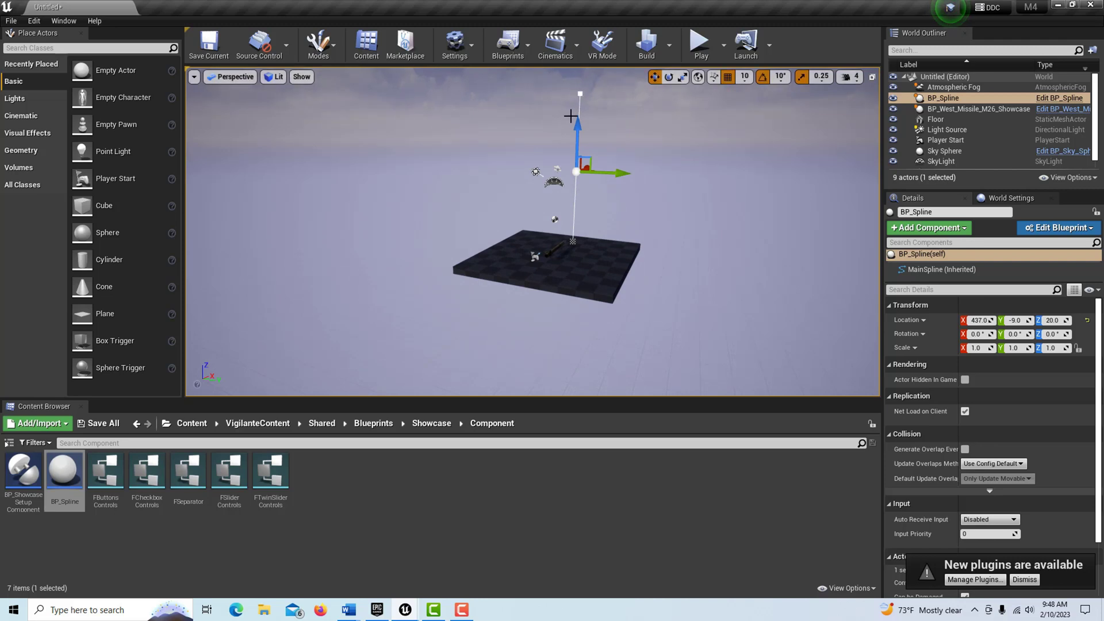
mouse_move(579, 96)
right_down()
mouse_move(562, 96)
mouse_move(580, 96)
right_up()
click(559, 93)
scroll(585, 135, down, 5)
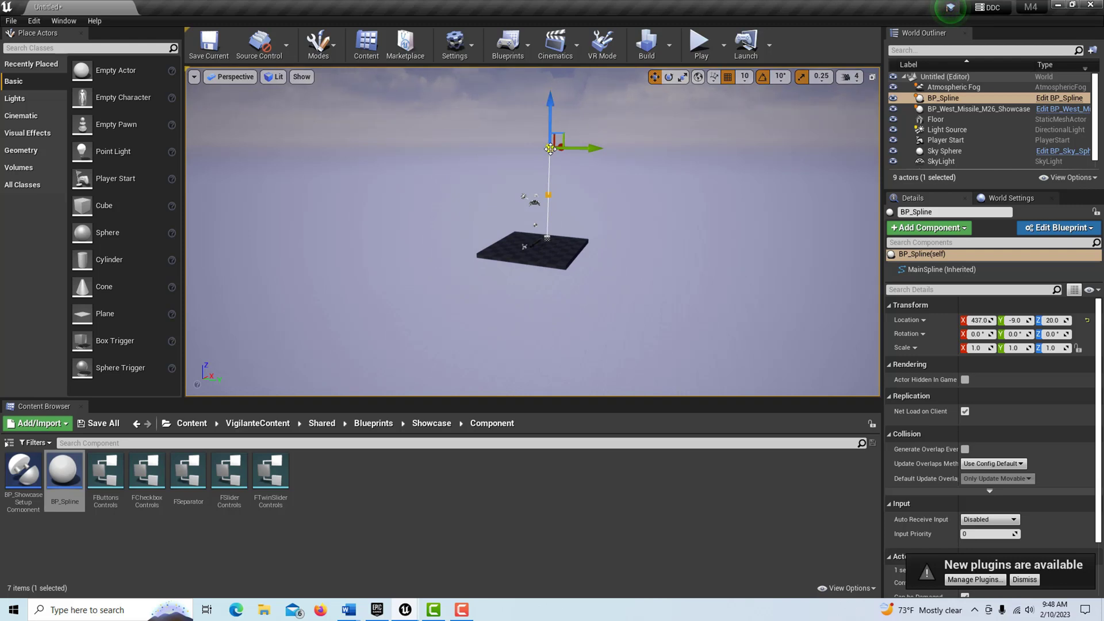
drag(550, 148, 551, 111)
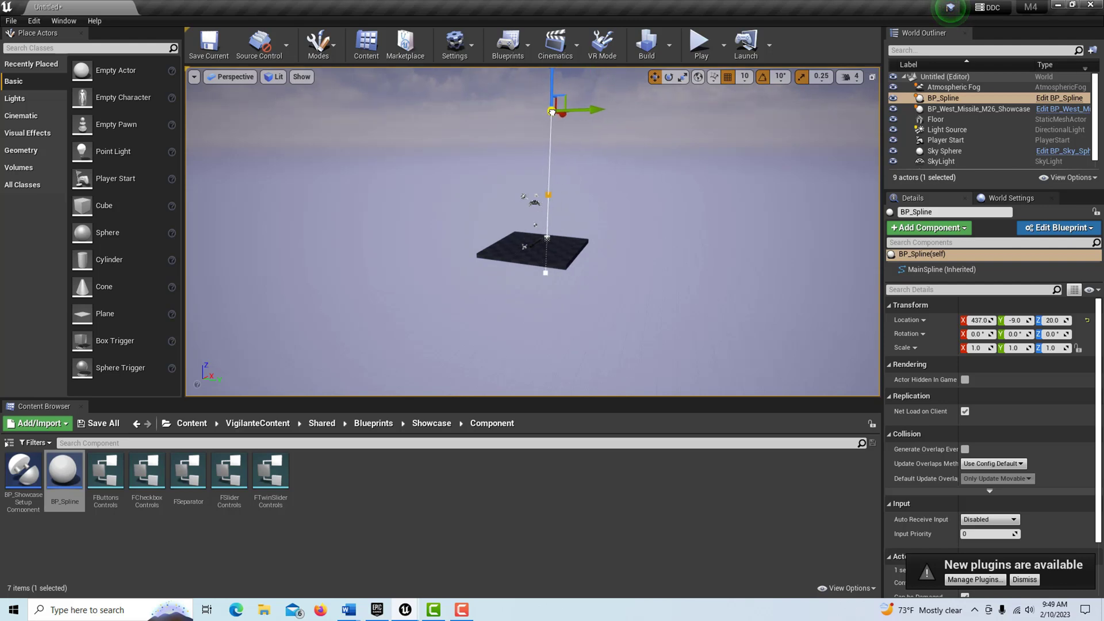
Extend the spline upward by adding two more points above the current end point in a vertical line
click(549, 195)
drag(549, 168, 552, 96)
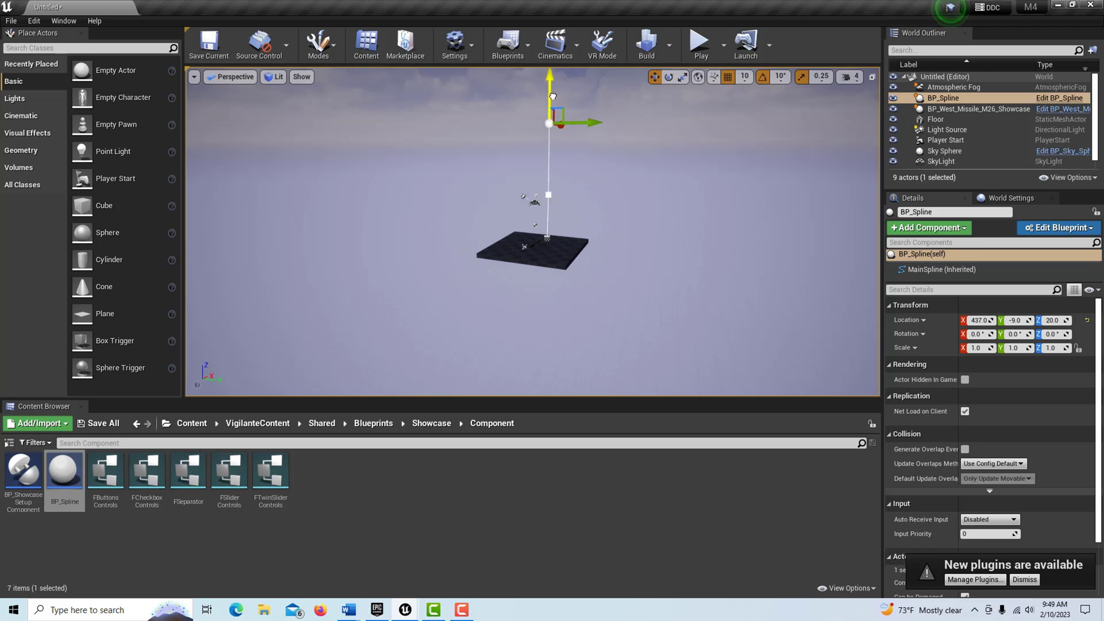
scroll(555, 118, down, 2)
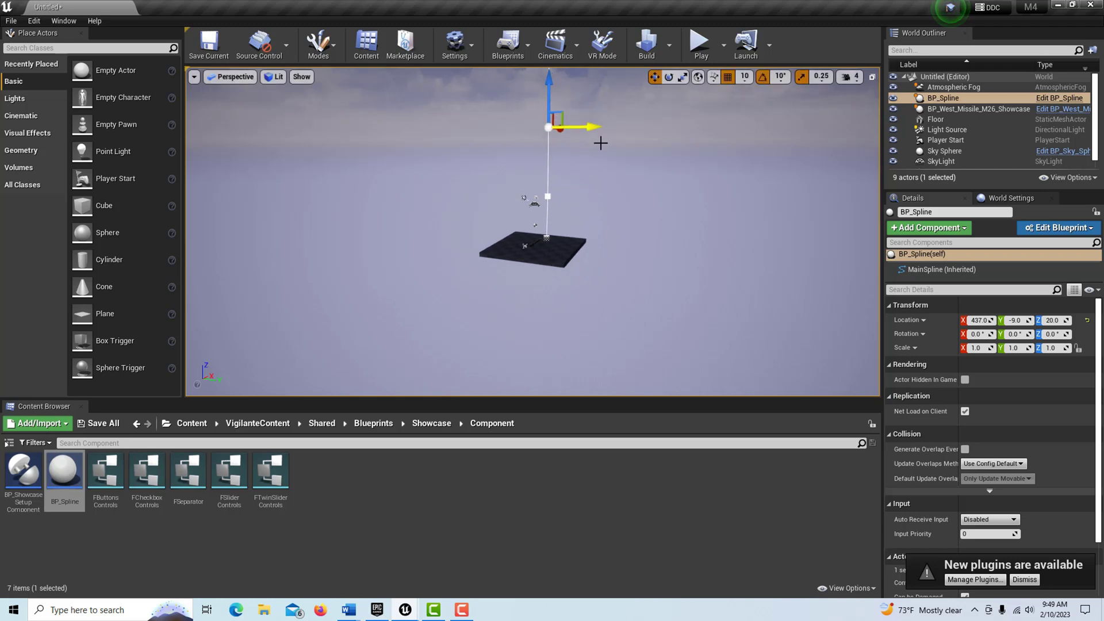
alt+drag(548, 102, 548, 65)
scroll(579, 128, down, 3)
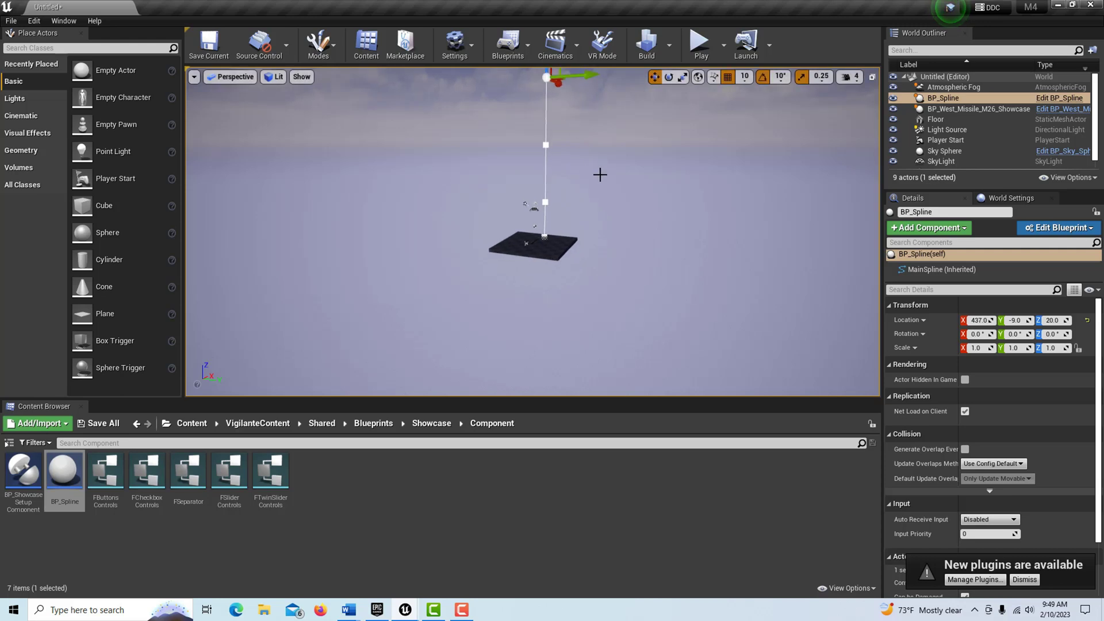
click(567, 235)
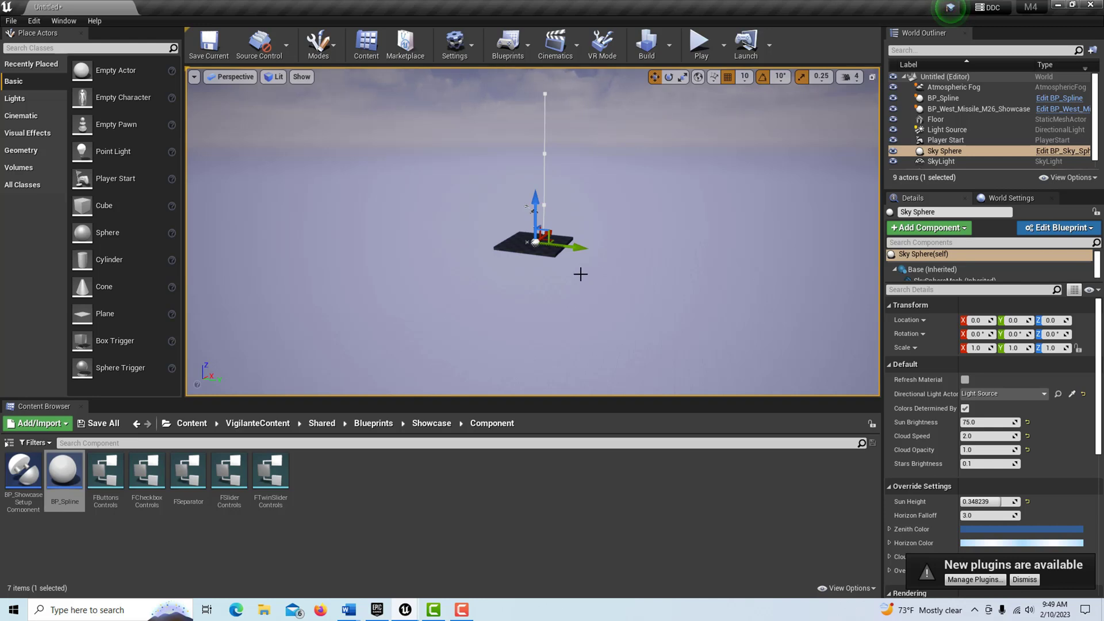
key(f)
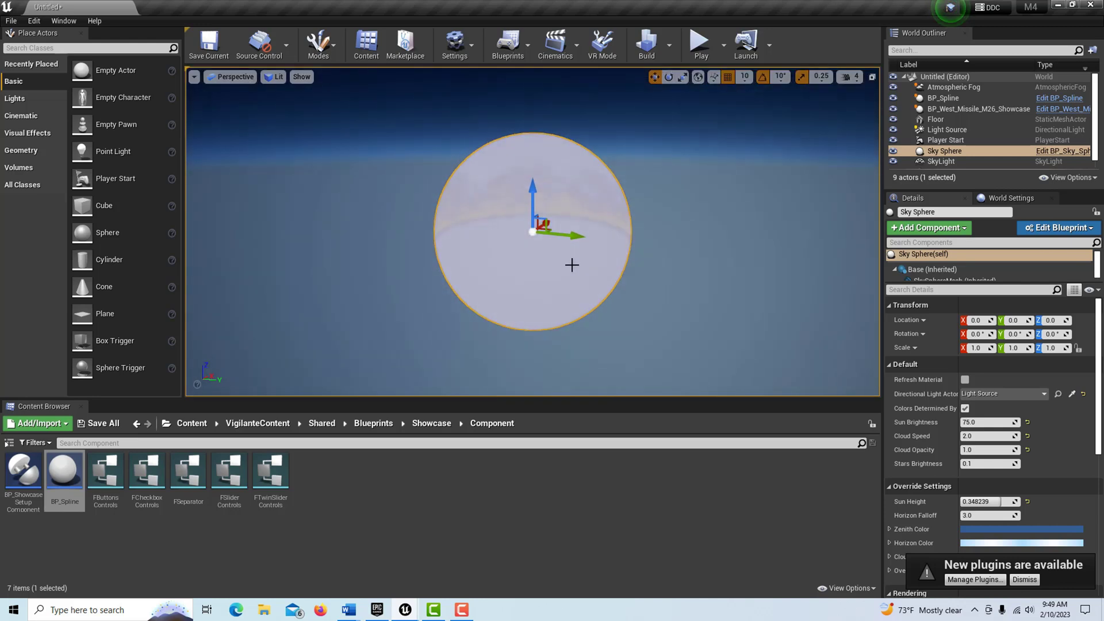
Focus the viewport on BP_West_Missile_M26_Showcase and run a short play test of the level
click(981, 106)
key(f)
mouse_move(632, 263)
right_down()
mouse_move(627, 195)
mouse_move(616, 261)
right_up()
click(699, 43)
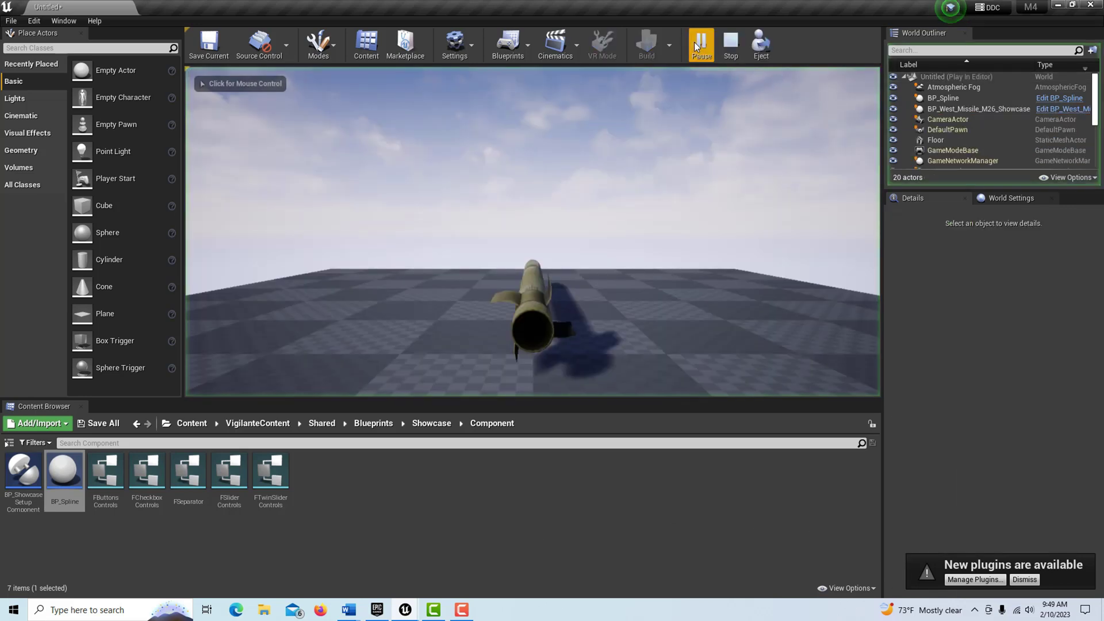
click(730, 44)
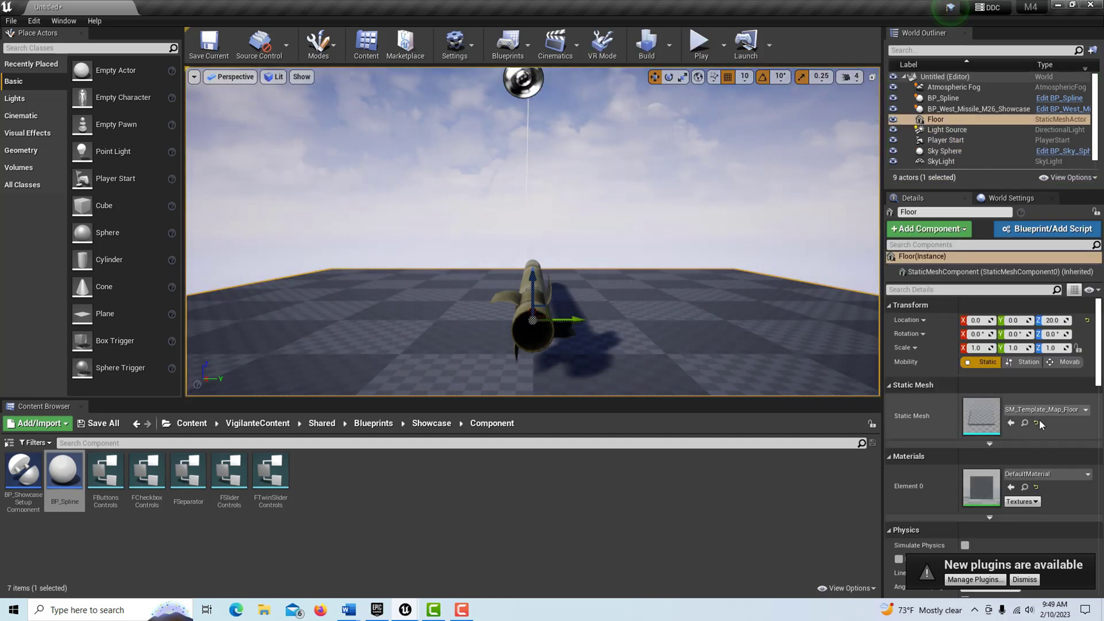
Assign BP_Spline as the missile showcase actor's Spline Reference and play-test the level briefly
click(978, 108)
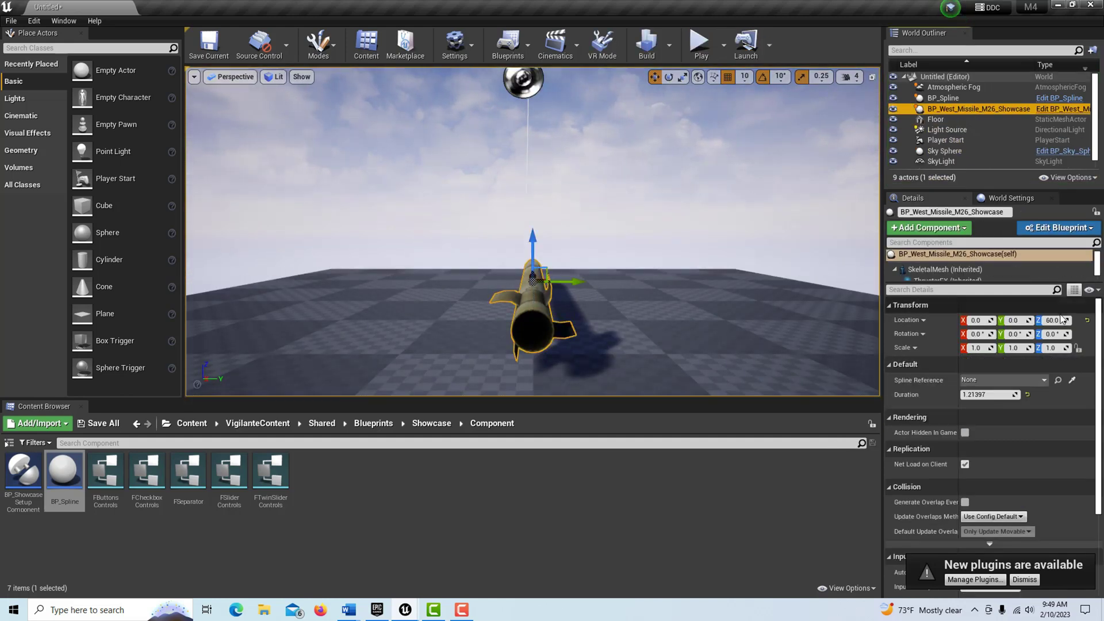
click(1037, 381)
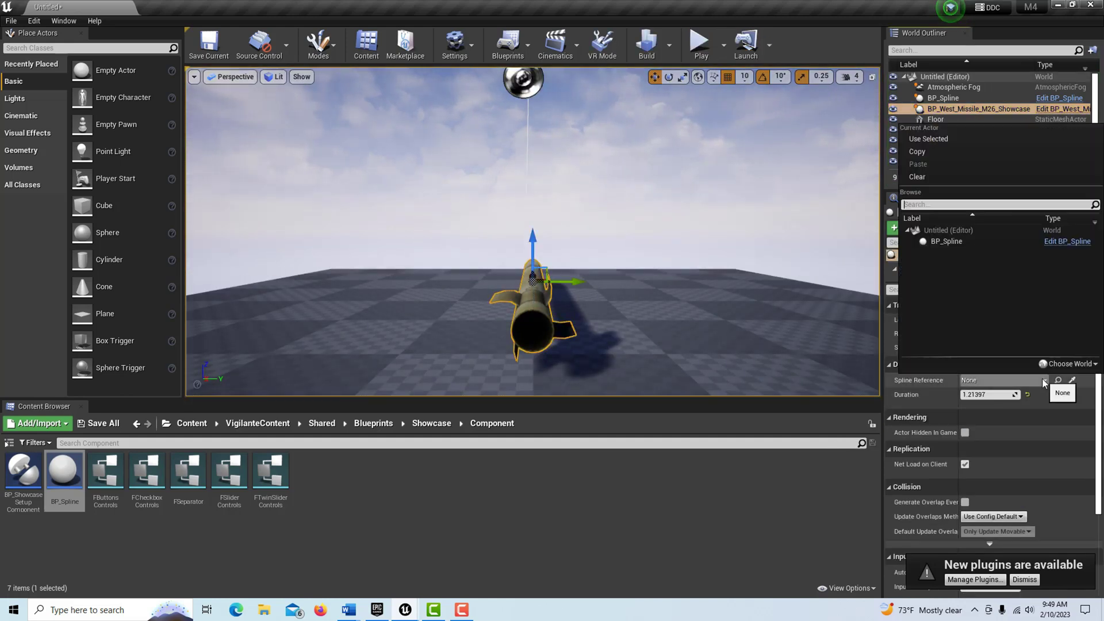
click(954, 242)
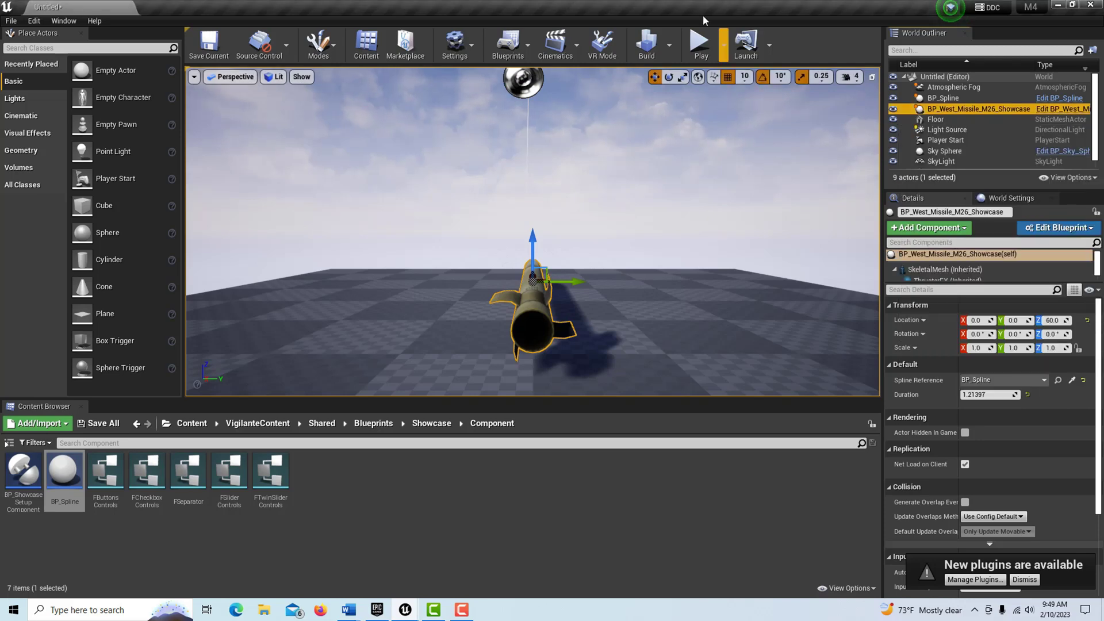
click(698, 43)
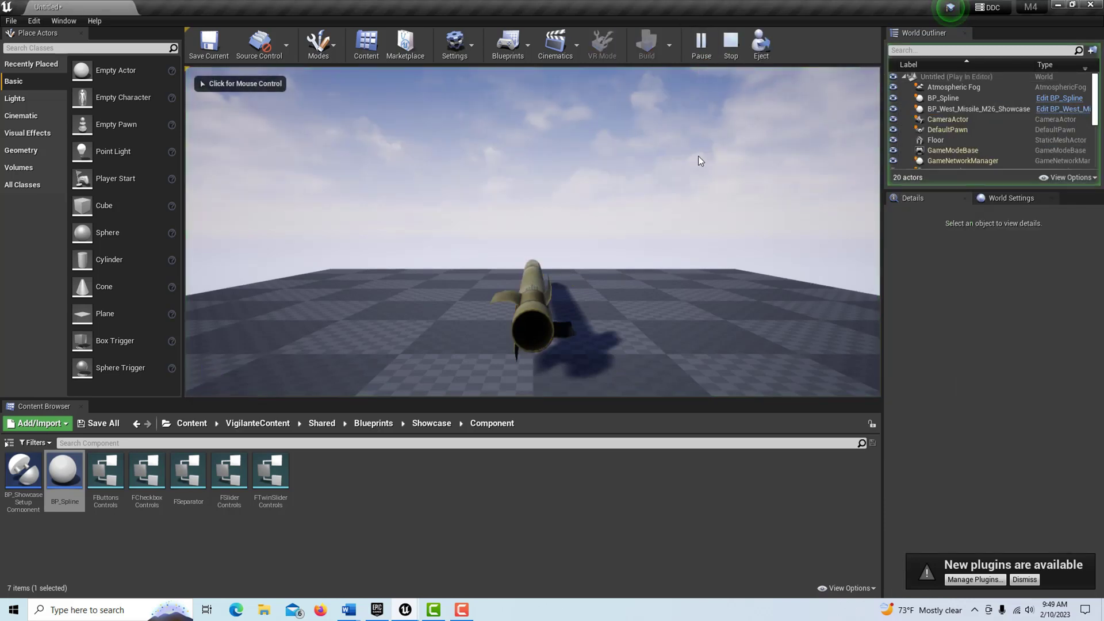
click(731, 43)
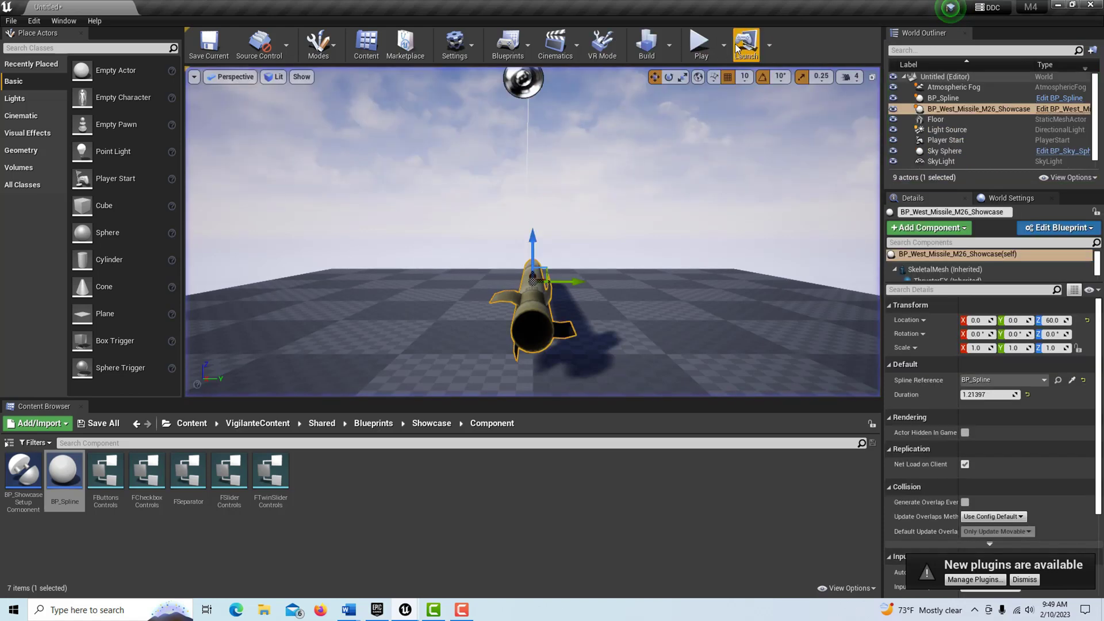
Set the level's GameMode Override to BP_GameMode in the world settings
click(1010, 198)
click(1025, 284)
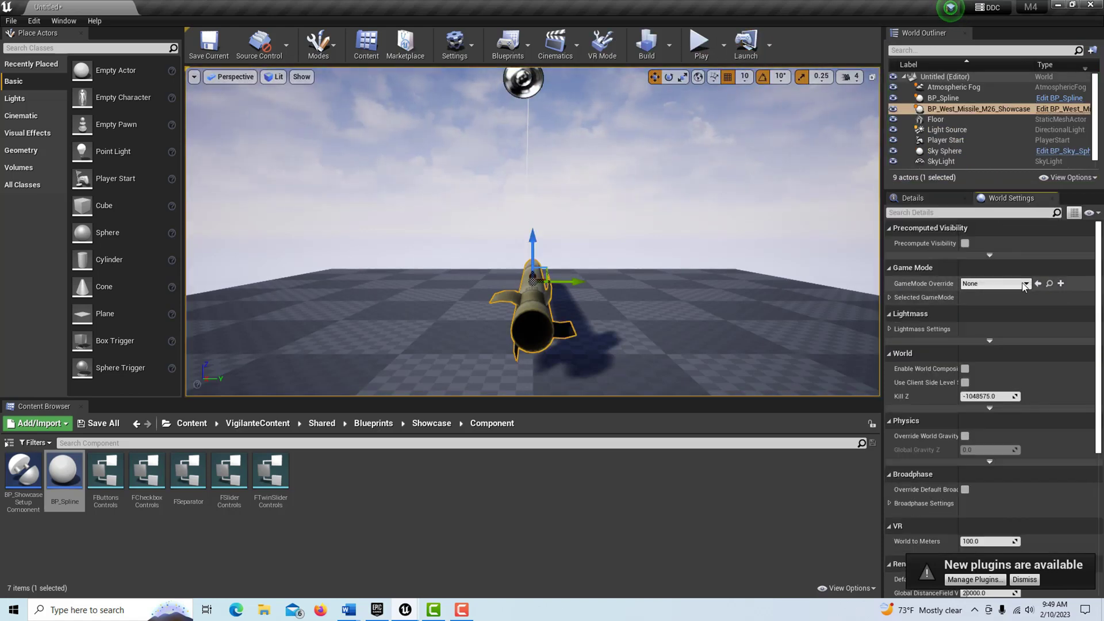
click(1003, 335)
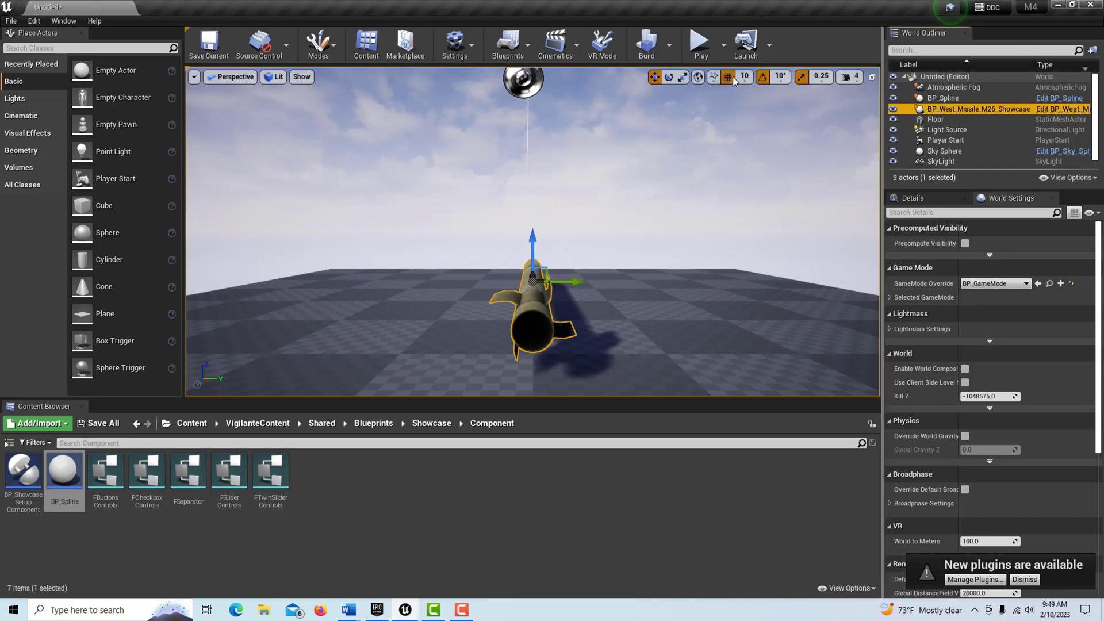
Play-test the level twice, each time enabling the missile's Engine and Movement options before stopping the run
click(702, 43)
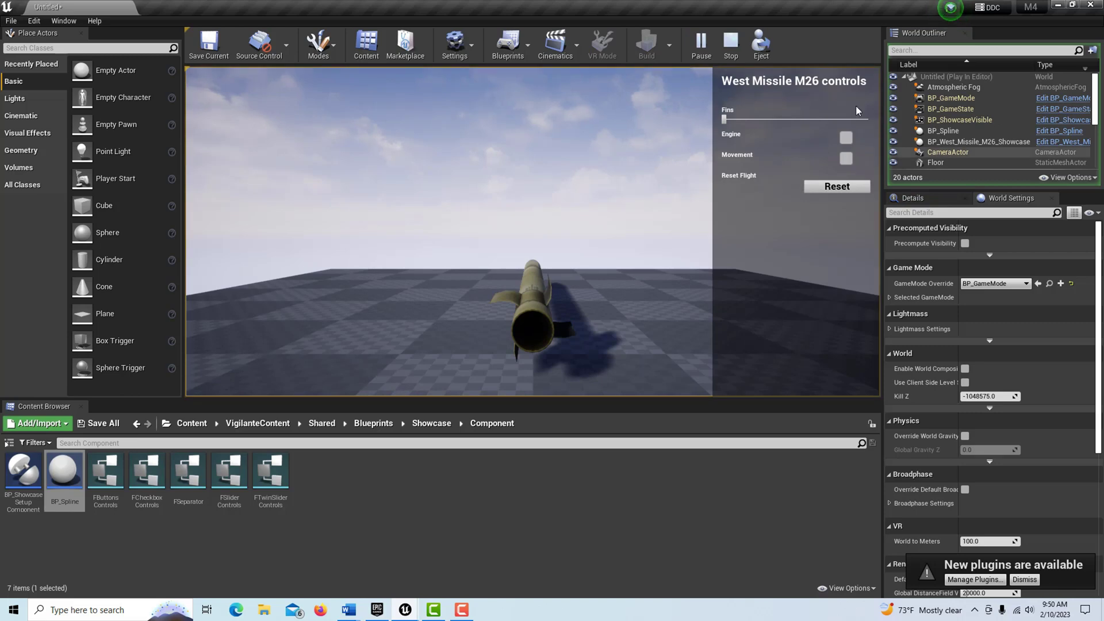
click(846, 138)
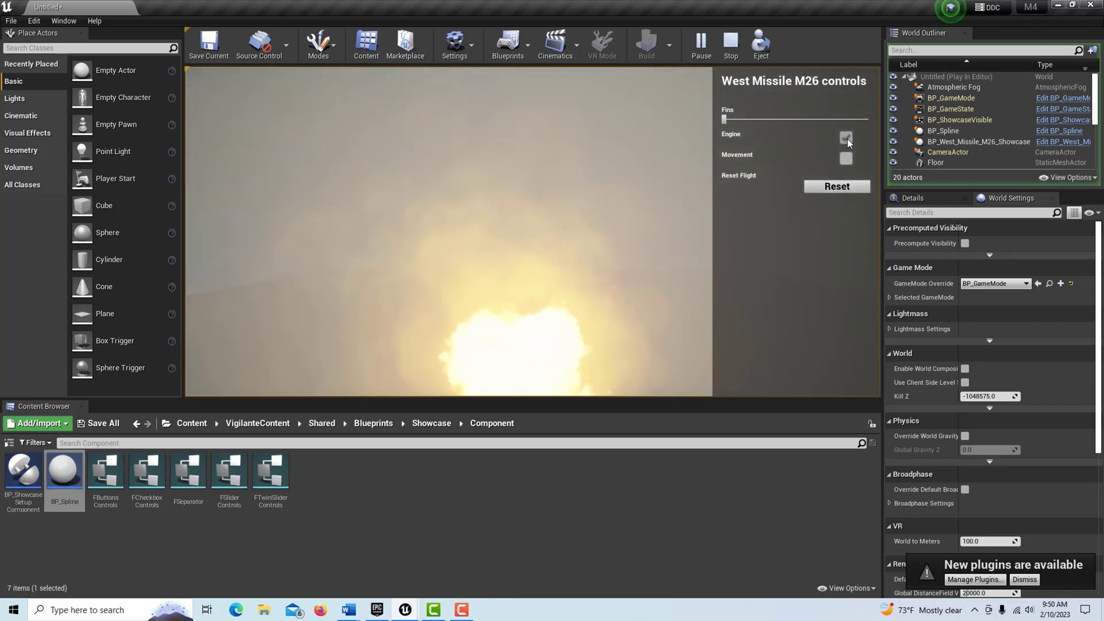
click(847, 158)
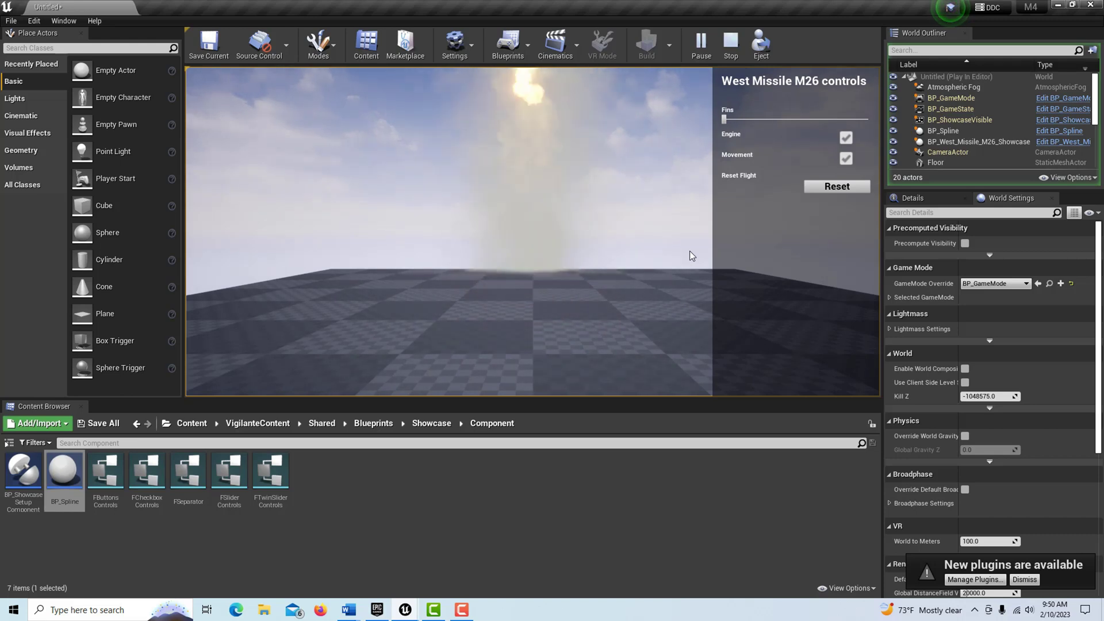
click(729, 46)
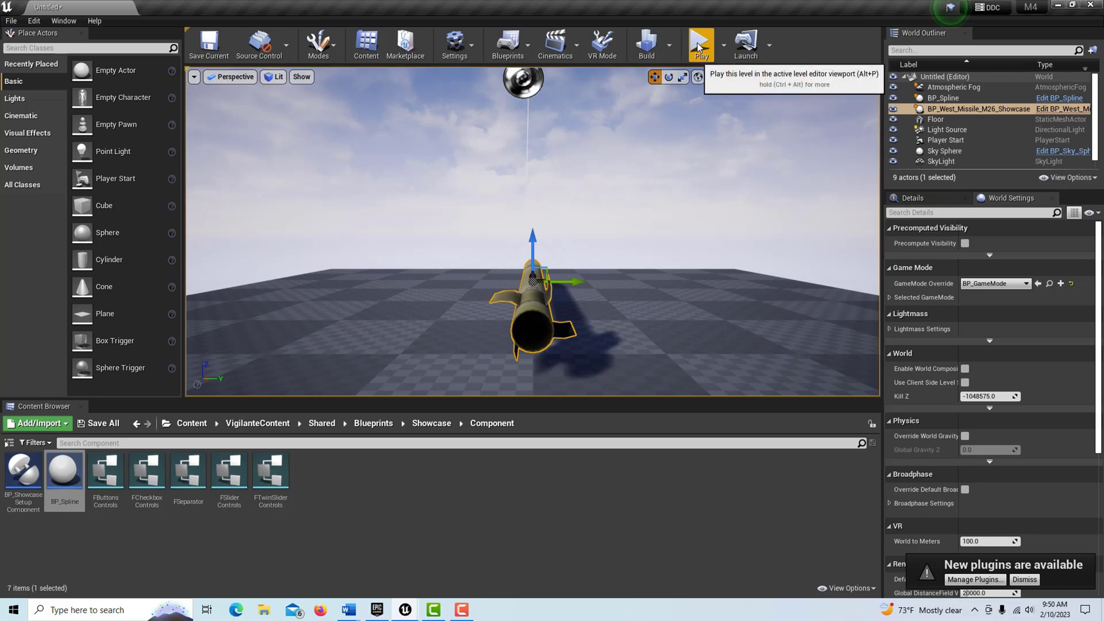
click(698, 47)
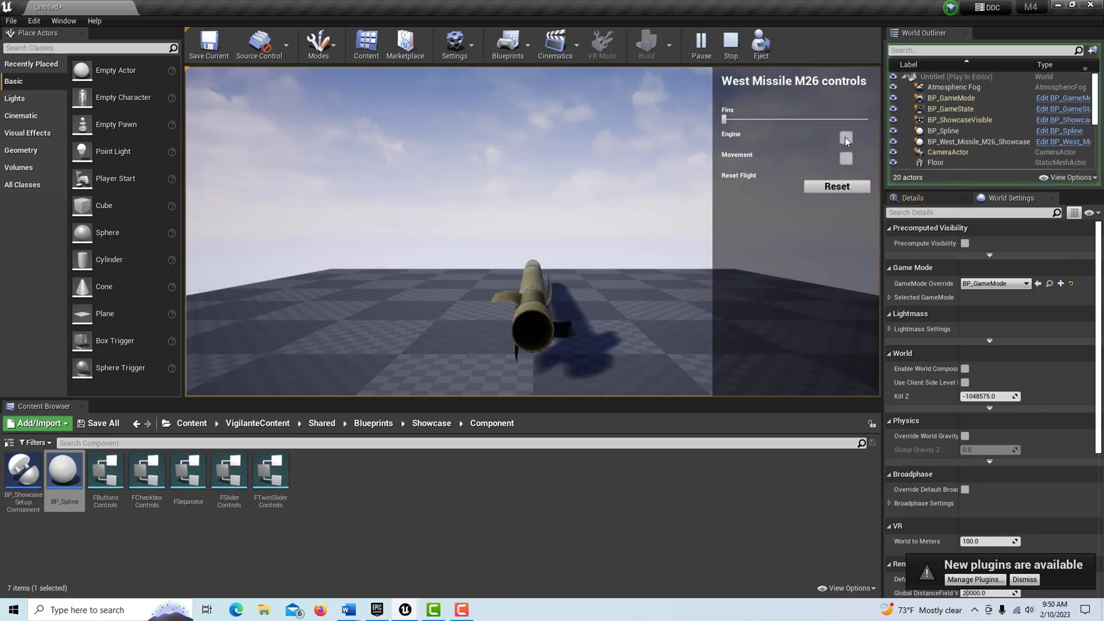
click(845, 138)
click(844, 160)
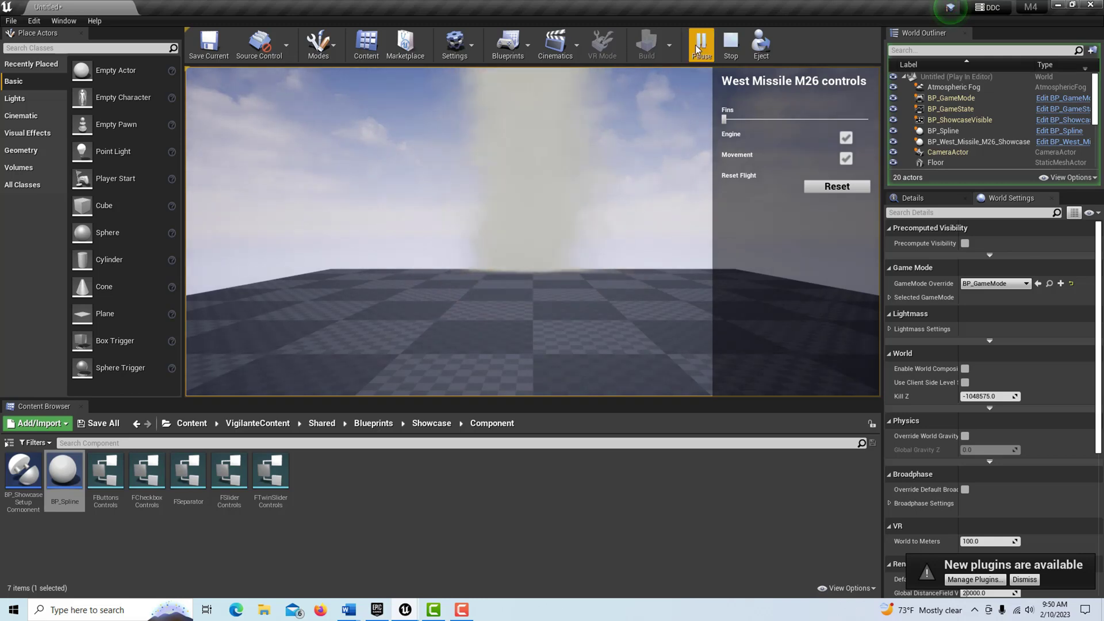
click(731, 46)
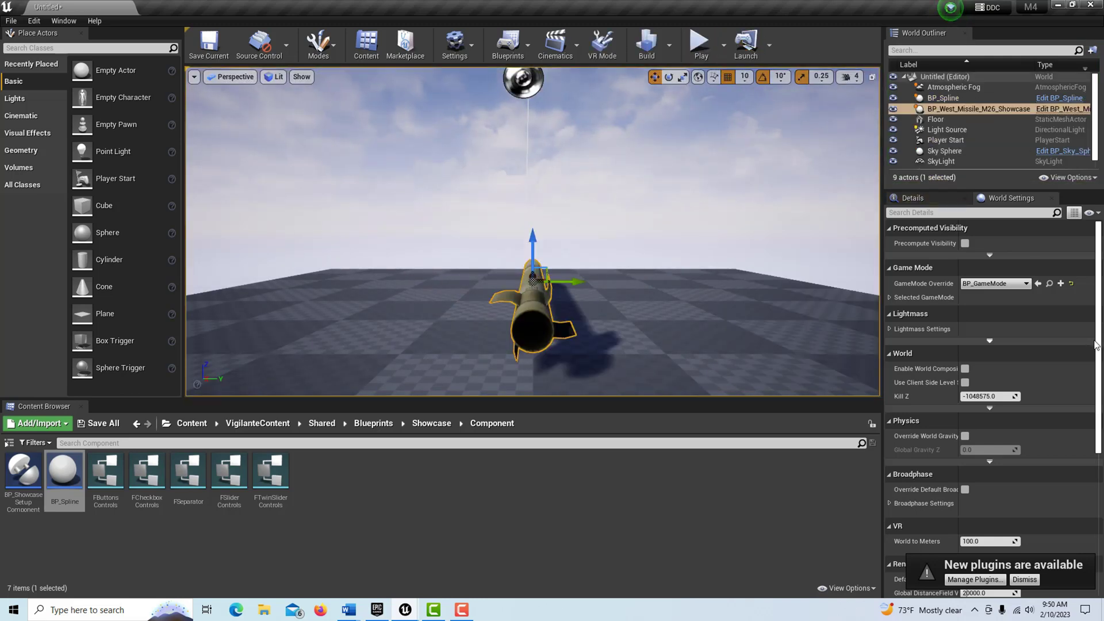
Change the selected game mode's HUD Class to HUD and play-test the level with it
click(890, 297)
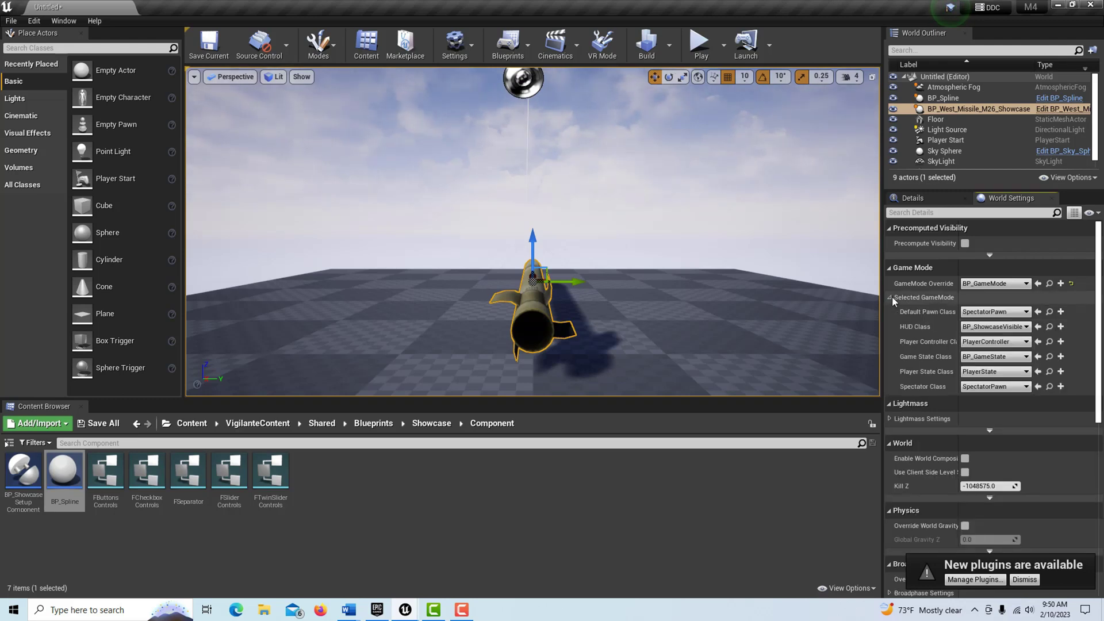
click(1026, 327)
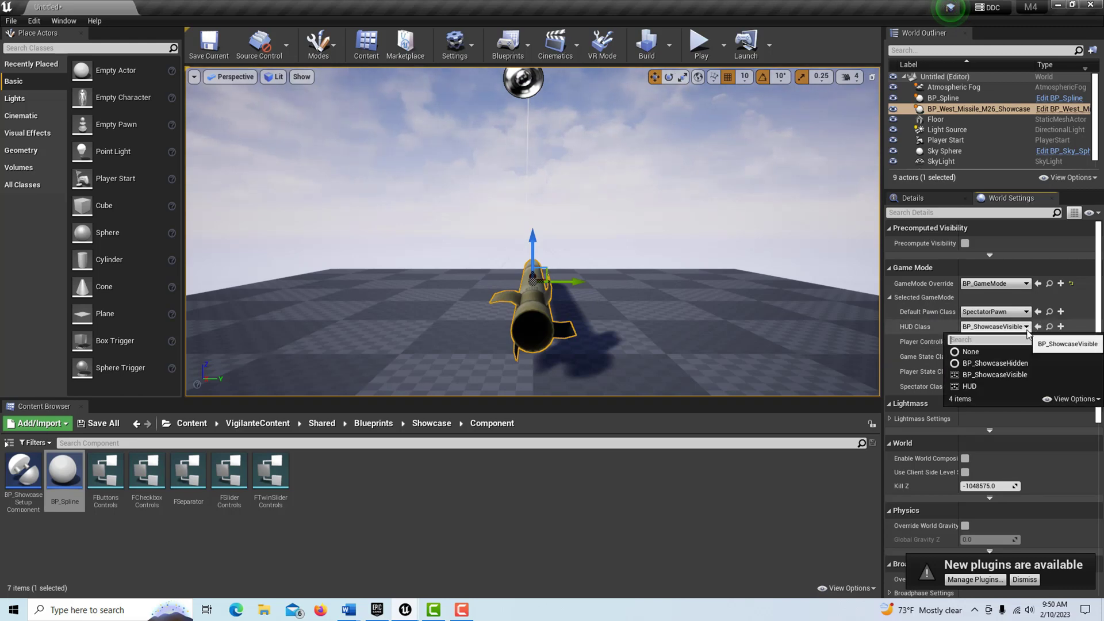
click(986, 391)
click(699, 43)
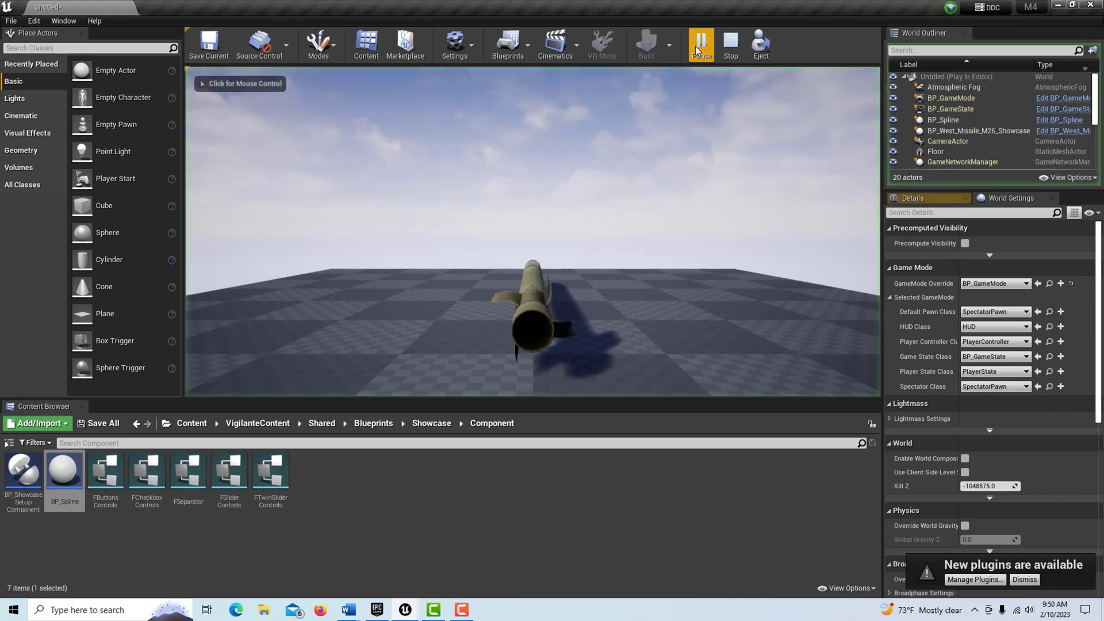
click(737, 174)
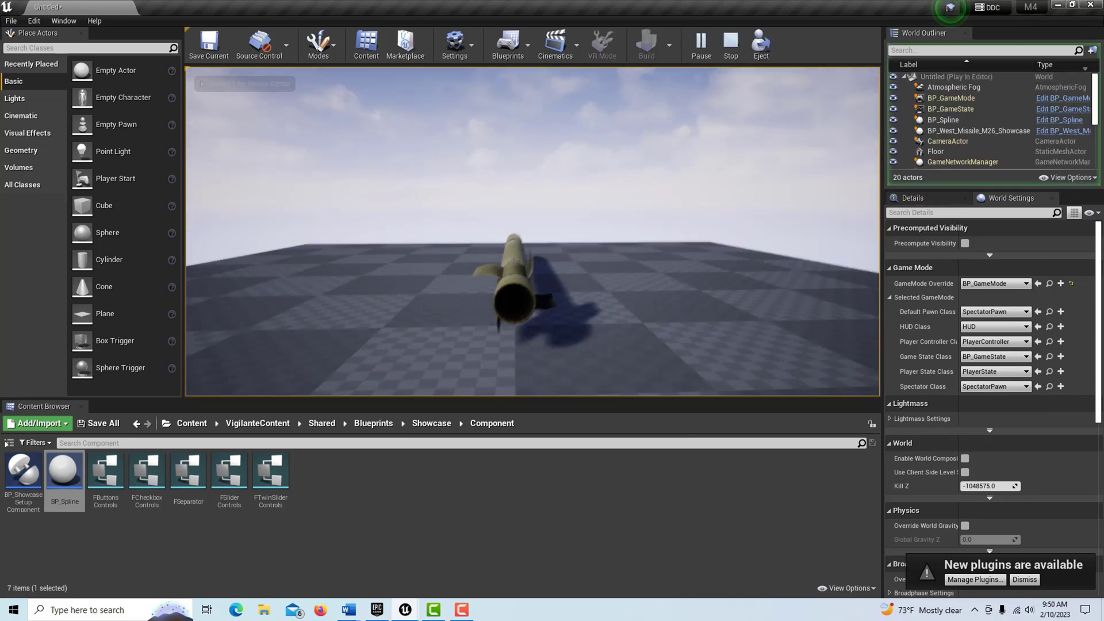
key(Escape)
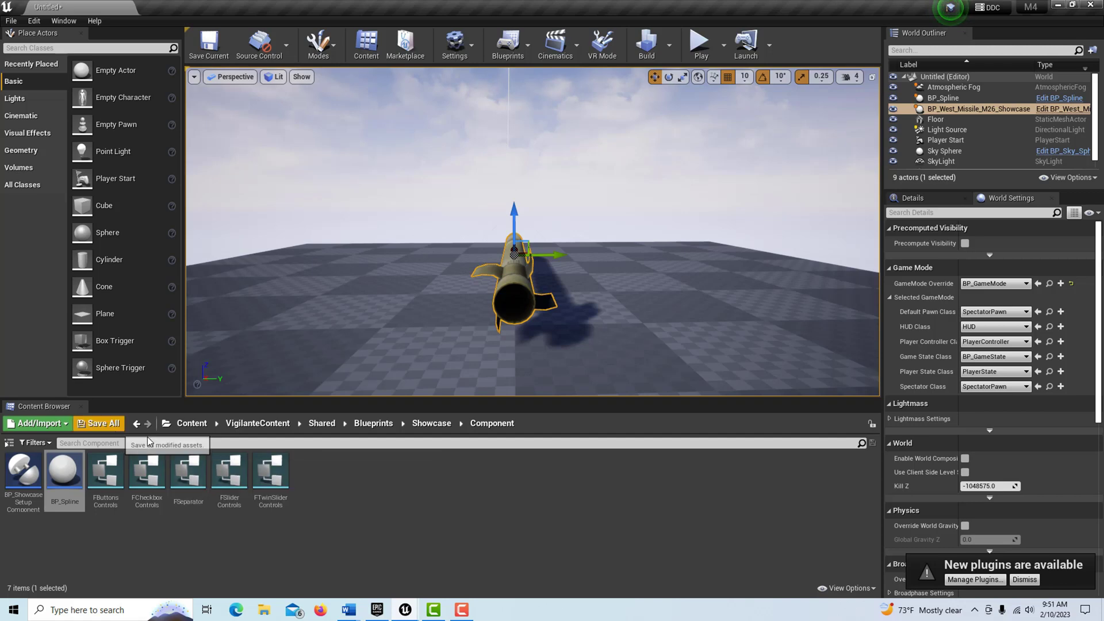
Open the BP_West_Missile_M26_Showcase blueprint from VigilanteContent's Projectiles/West_Missile_M26 folder
click(373, 424)
click(261, 423)
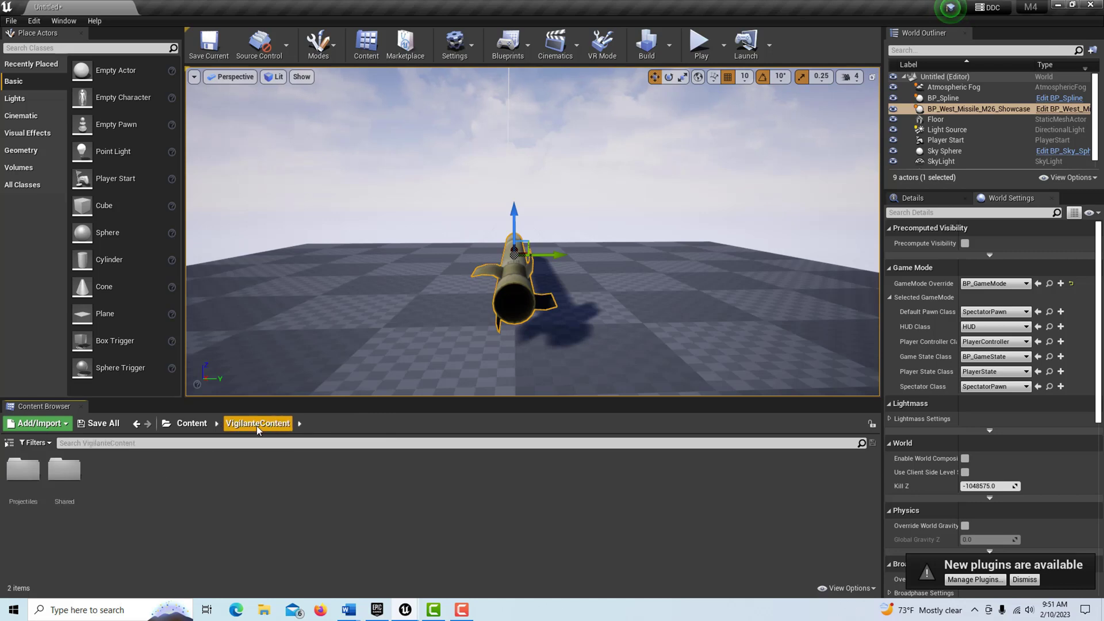
double_click(19, 471)
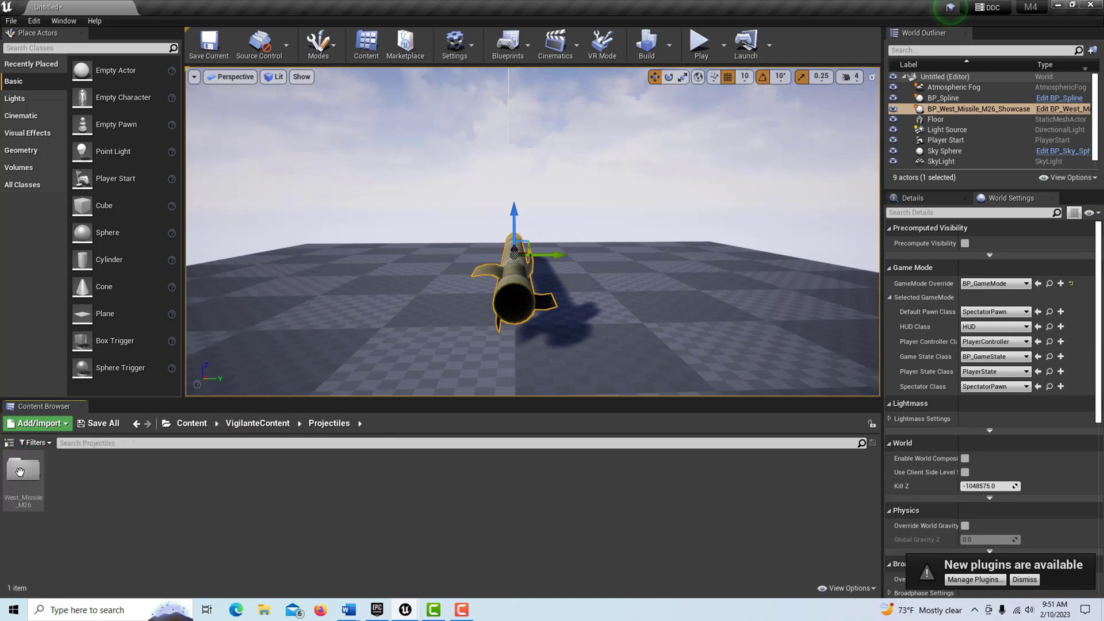
double_click(20, 470)
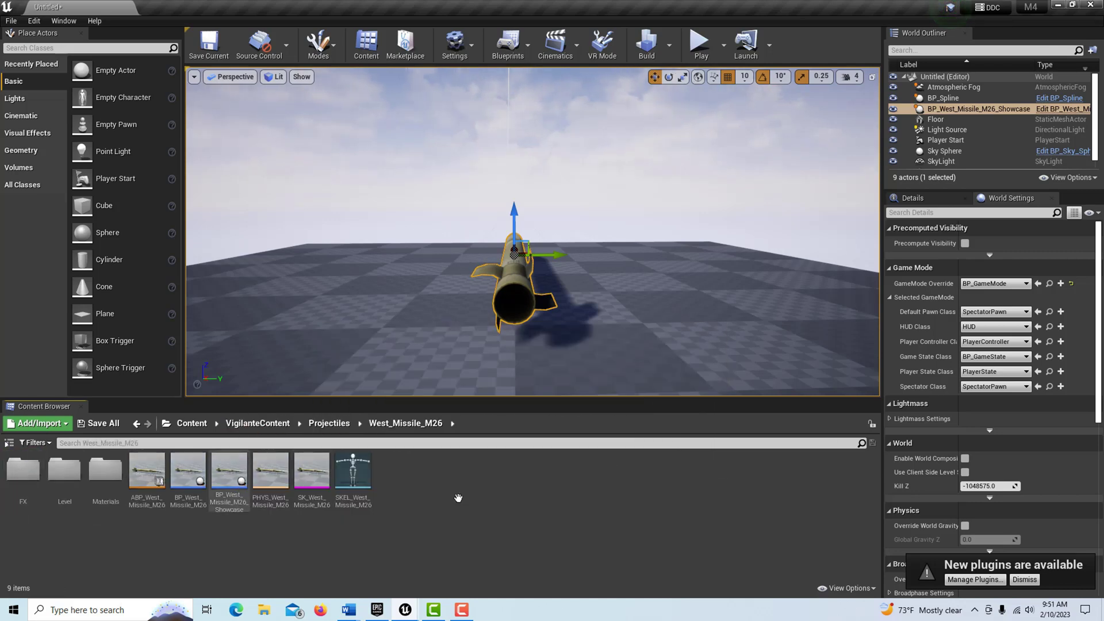
double_click(233, 467)
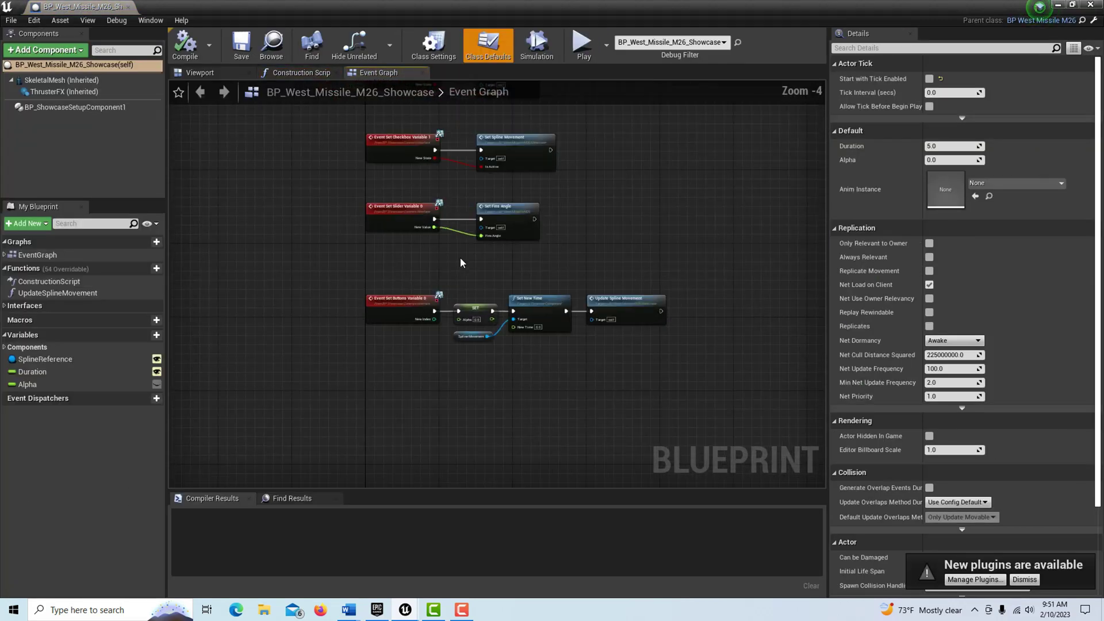
Replace the Event Set Checkbox Variable 0 node with a keyboard 1 event whose Pressed output runs Set Engine State
right_drag(645, 244, 671, 302)
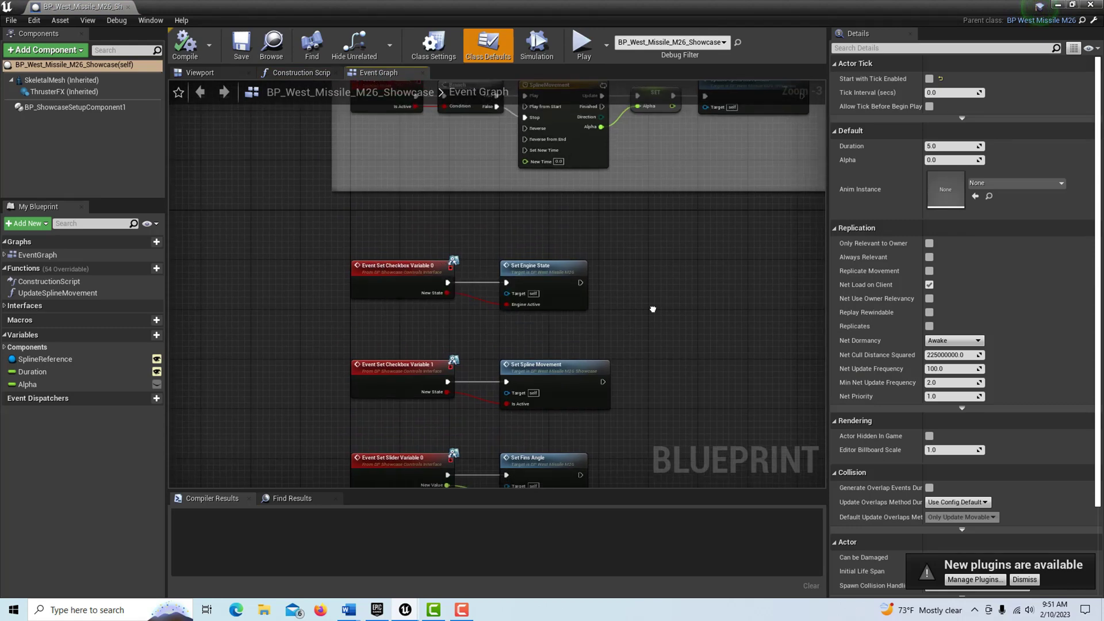
right_drag(293, 449, 325, 227)
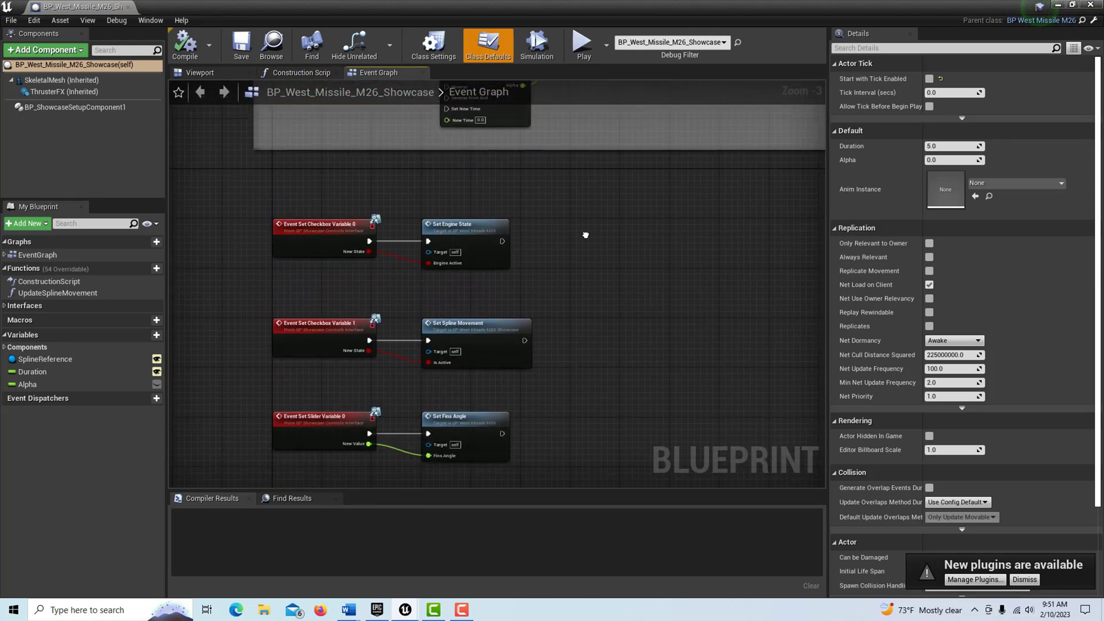
click(325, 227)
key(Delete)
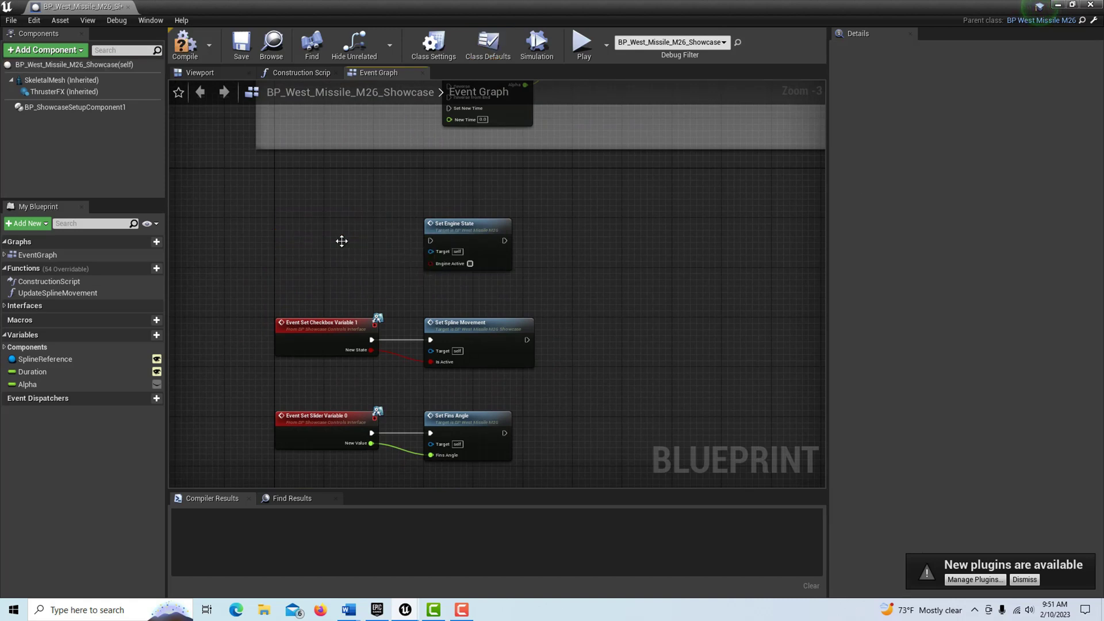
right_click(286, 232)
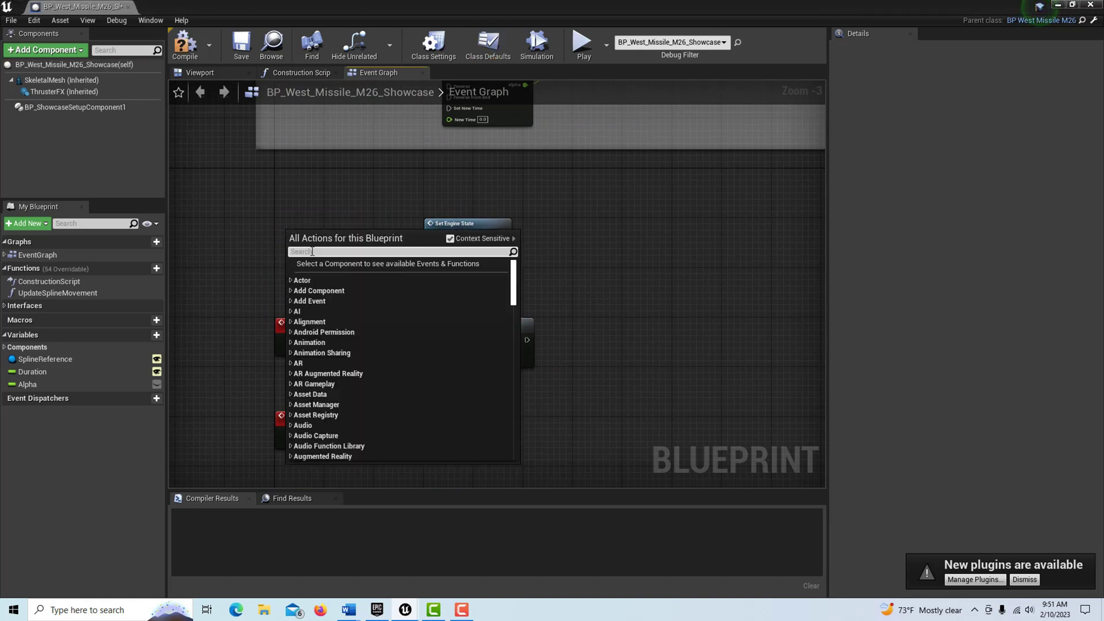
text(keyboar)
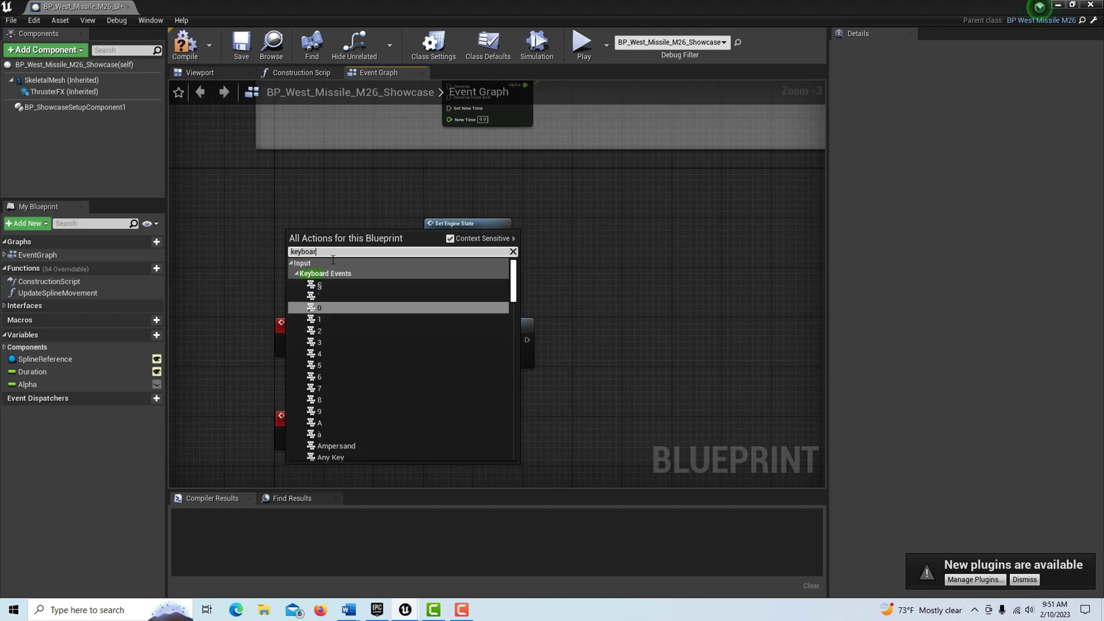
click(320, 319)
drag(361, 240, 436, 242)
Replace Event Set Checkbox Variable 1 with a keyboard 2 event whose Pressed output runs Set Spline Movement, and enable Engine Active and Is Active
click(325, 332)
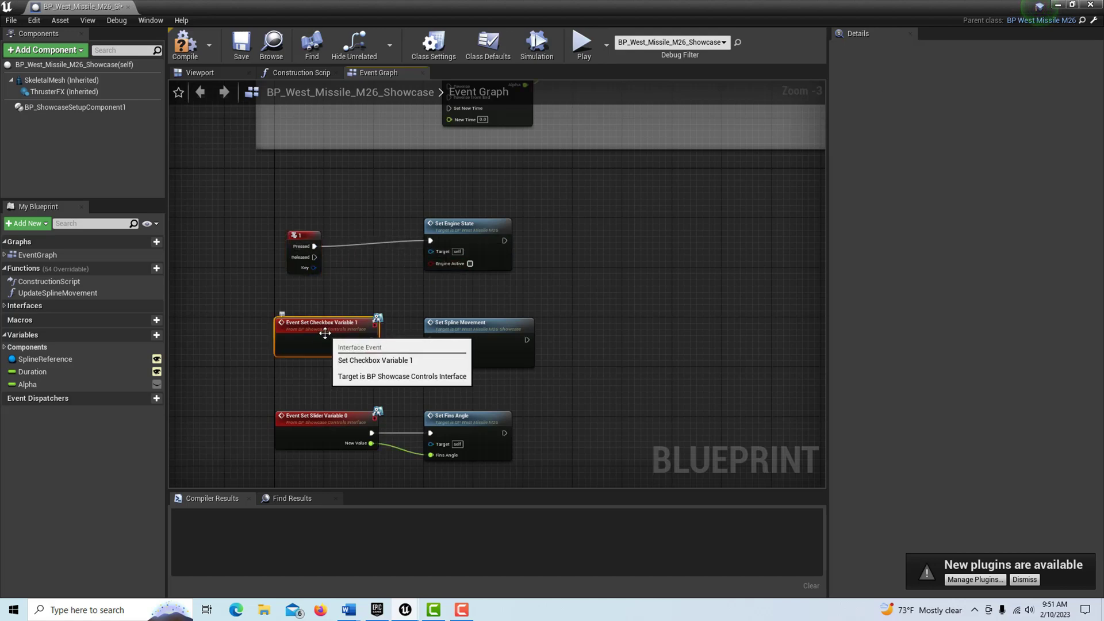
key(Delete)
right_click(319, 319)
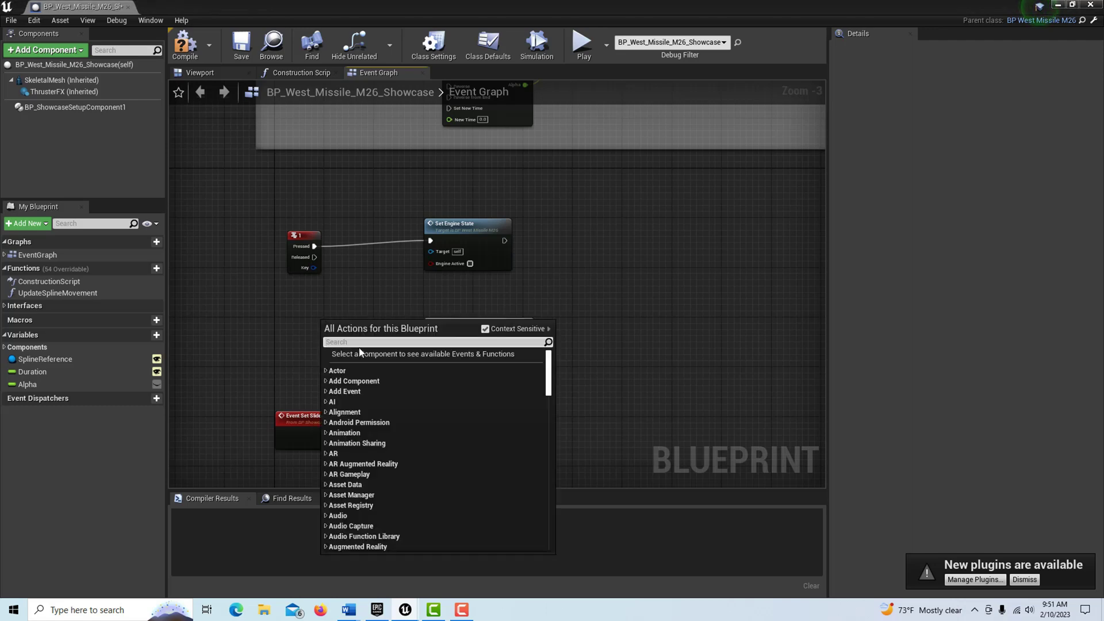
text(keyboard)
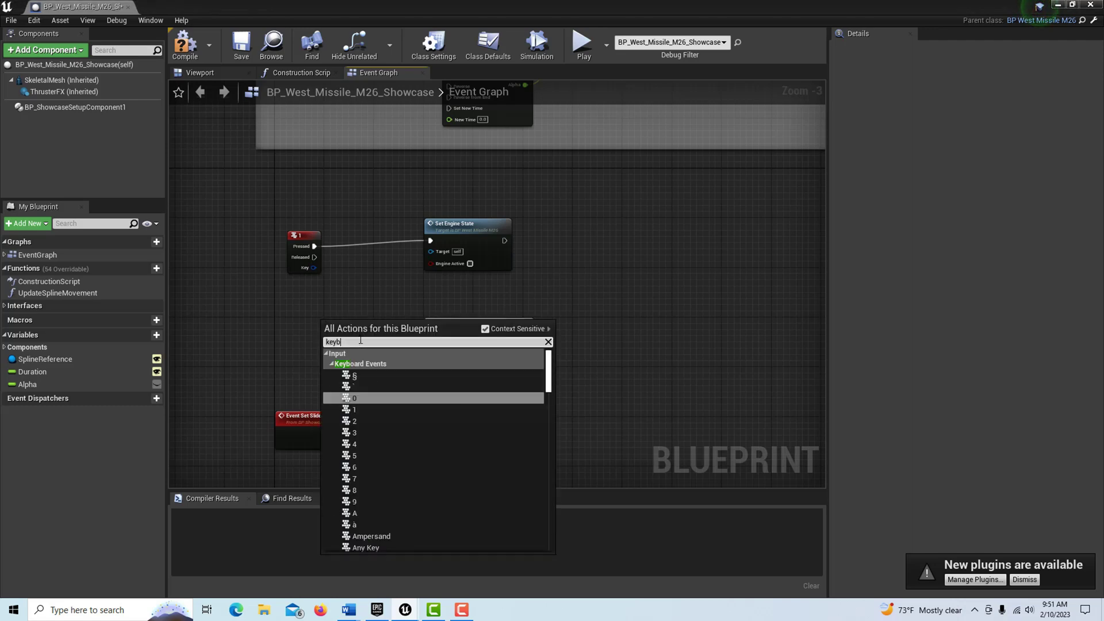
click(354, 420)
drag(346, 339, 430, 339)
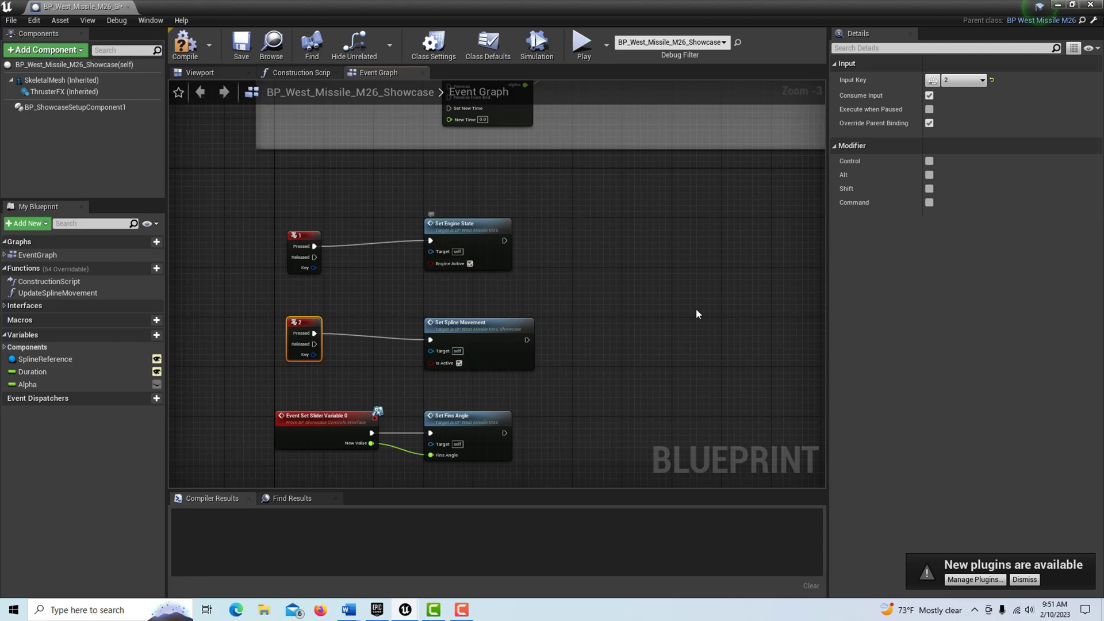
scroll(652, 277, down, 2)
right_drag(671, 272, 555, 424)
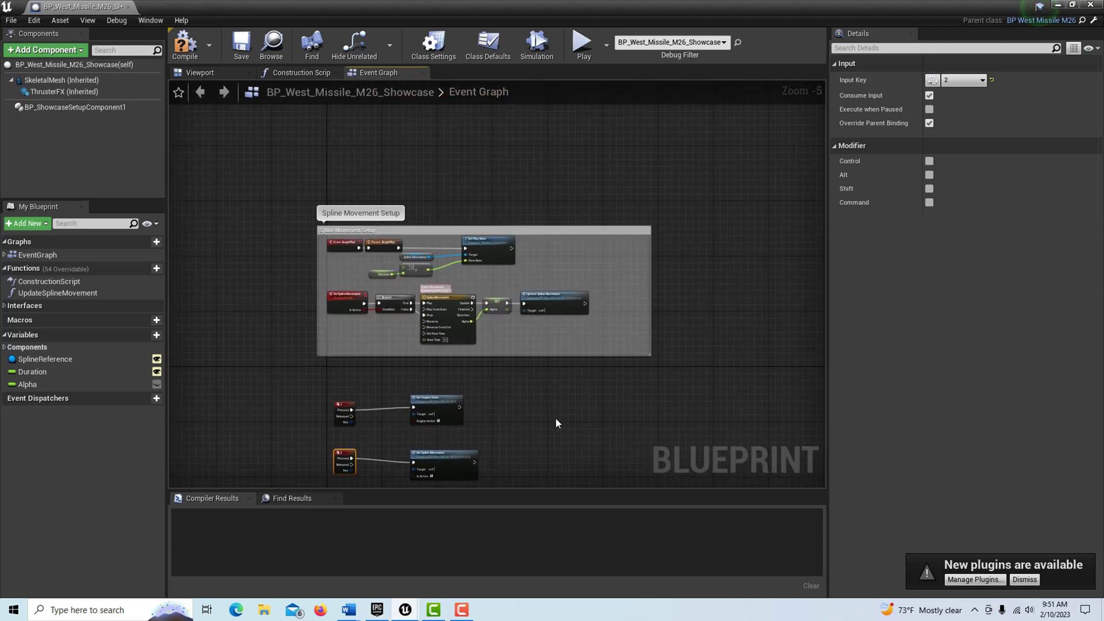
Add an Enable Input node wired from Set Play Rate's execution output and align it beside that node in the Spline Movement Setup
scroll(574, 414, up, 2)
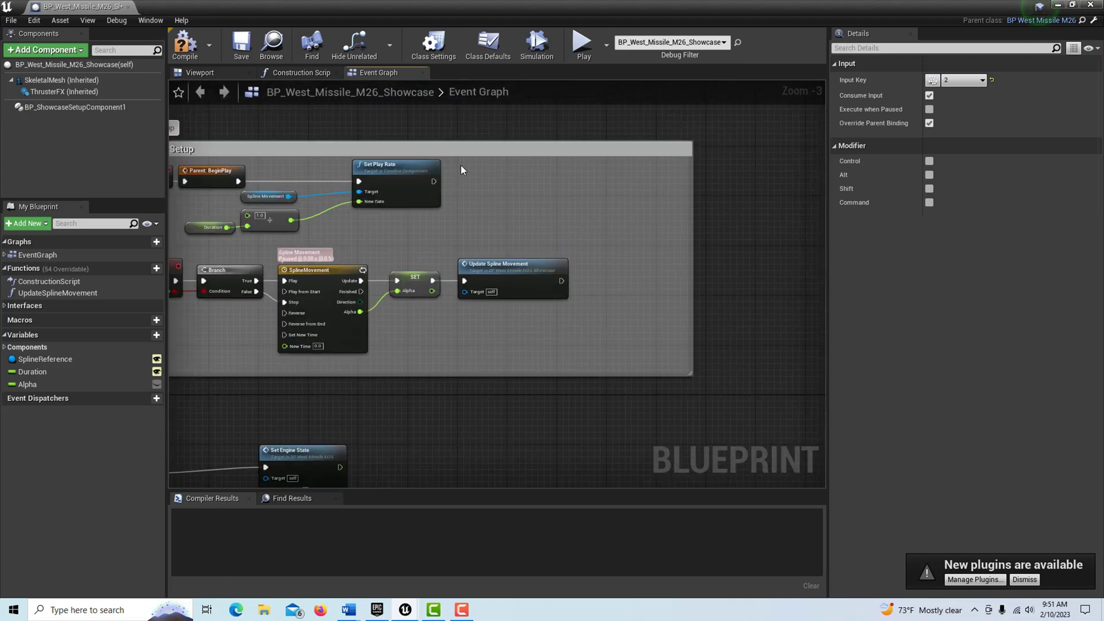
drag(434, 182, 488, 181)
text(enable)
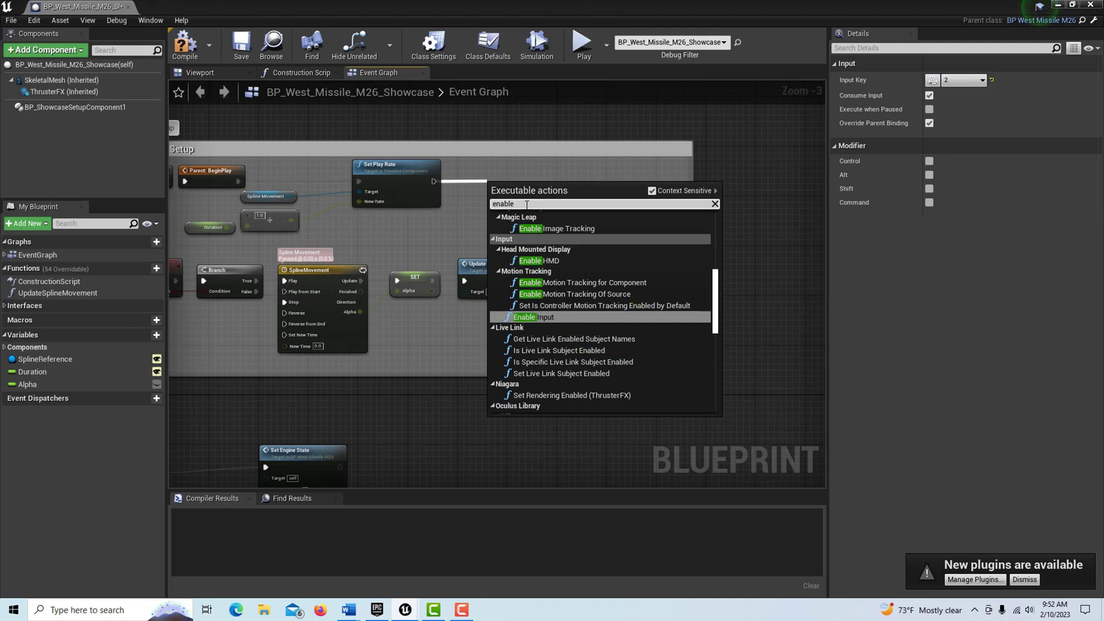
click(595, 317)
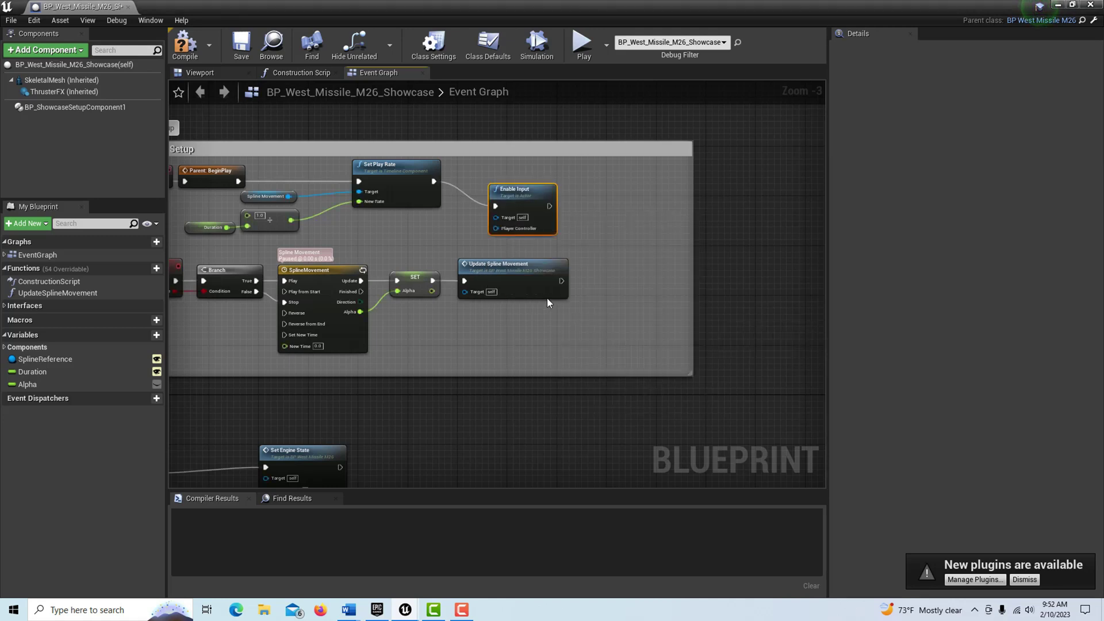
drag(533, 191, 533, 160)
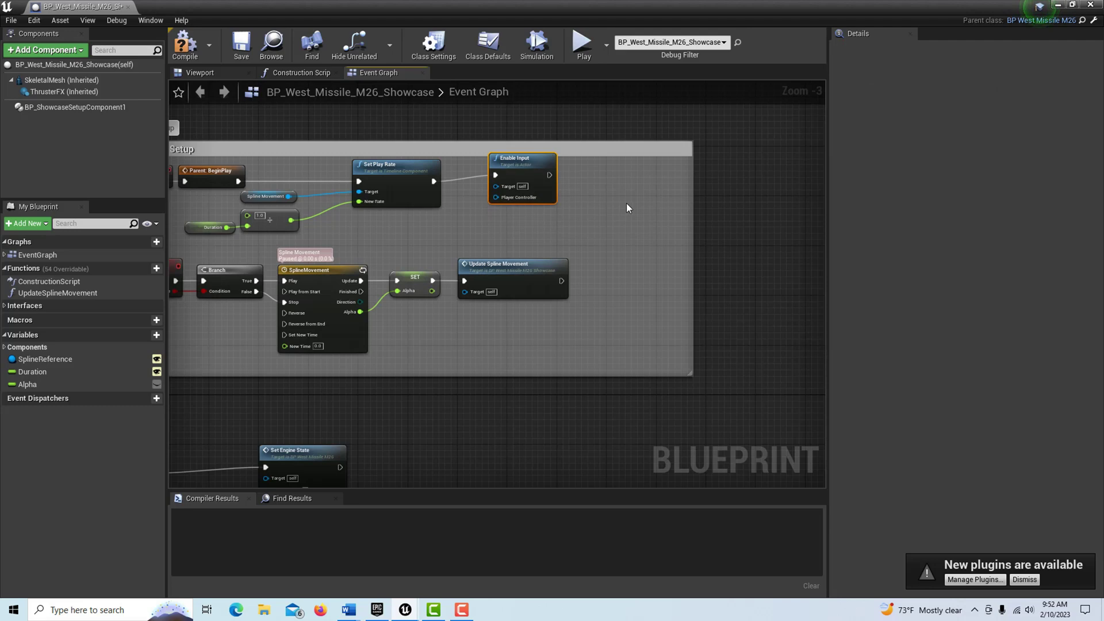
Add a Get Player Controller node and connect its Return Value to Enable Input's Player Controller
right_click(626, 202)
text(get)
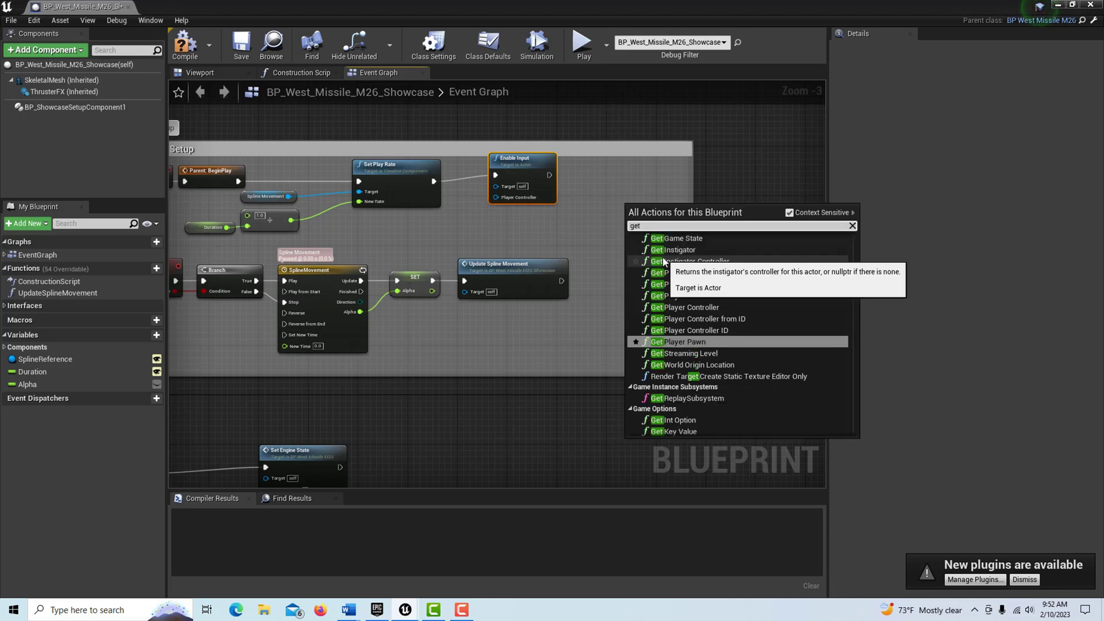
text( player con)
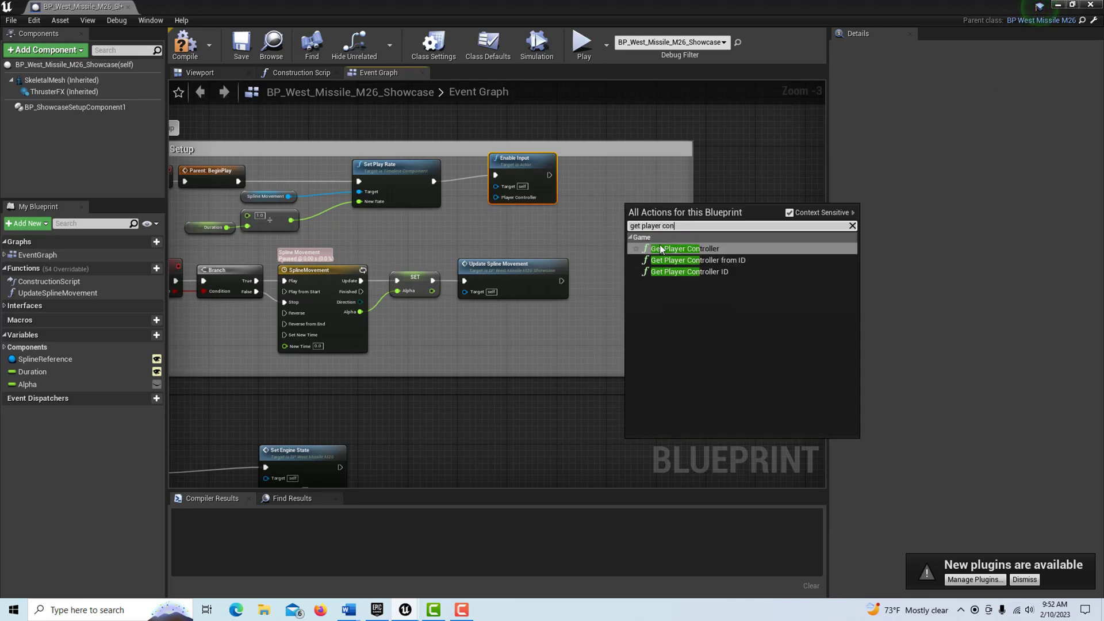
click(670, 248)
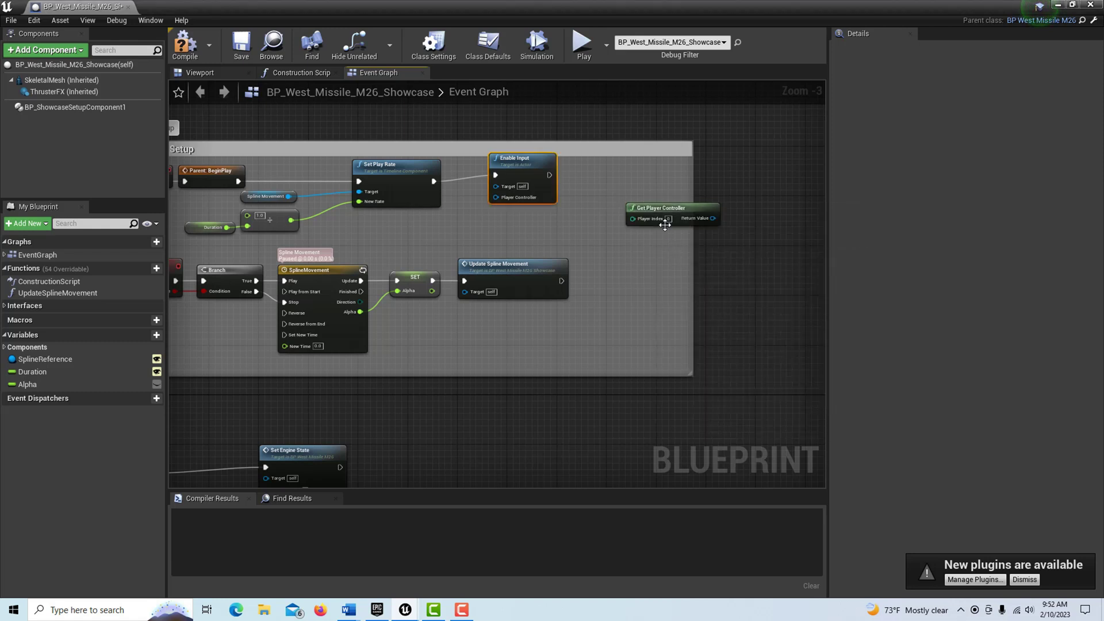
drag(666, 210, 496, 197)
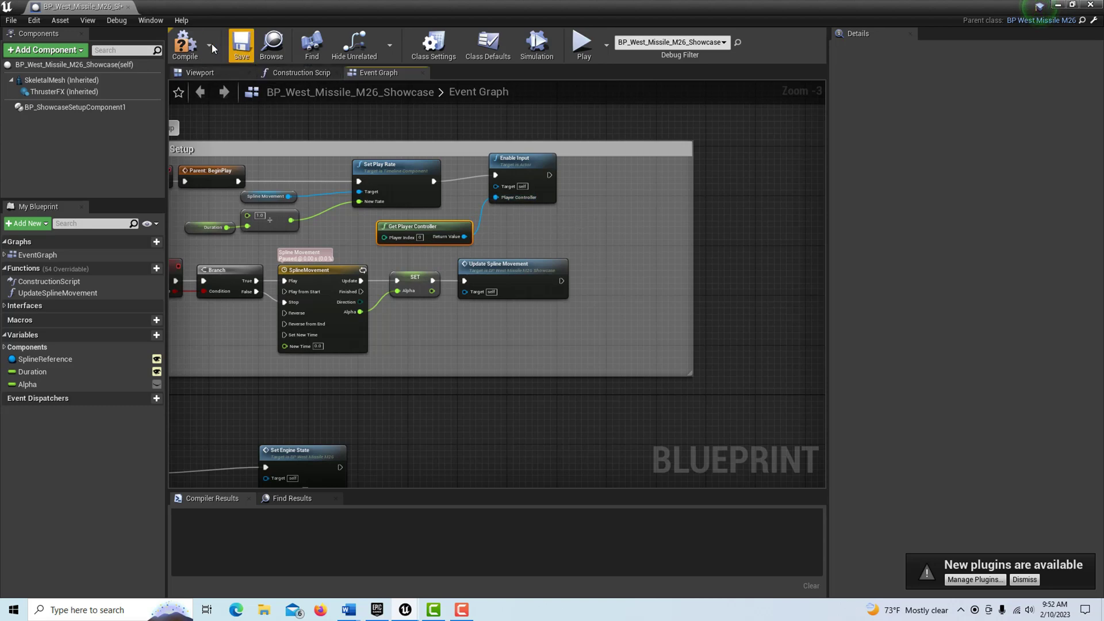
Compile and close the missile showcase blueprint, and play-test the keyboard-triggered launch in the level
click(184, 45)
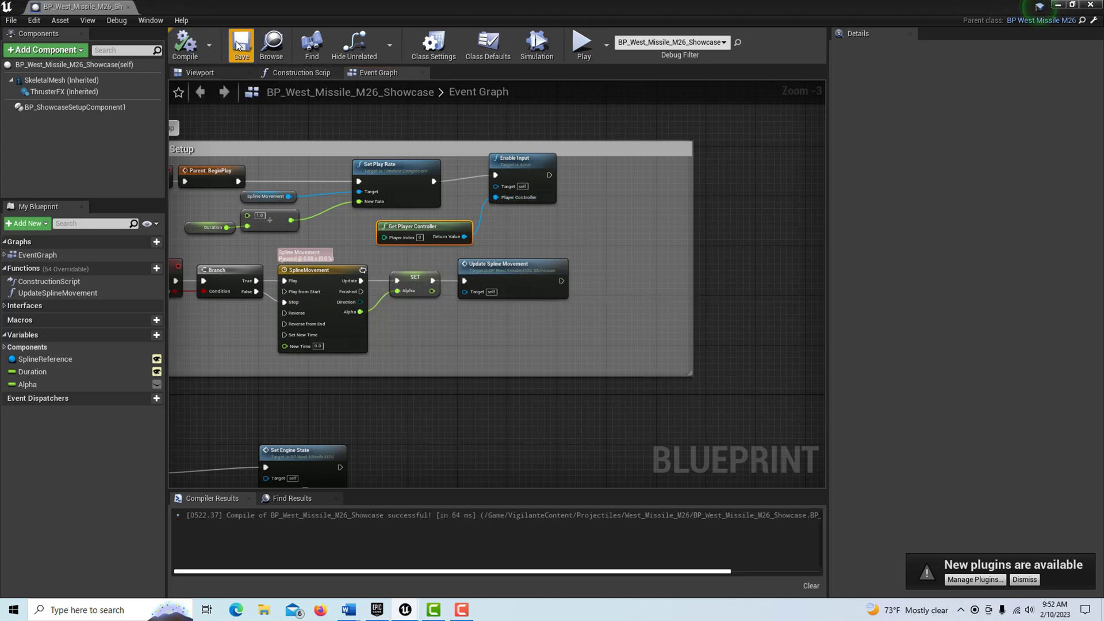
click(129, 7)
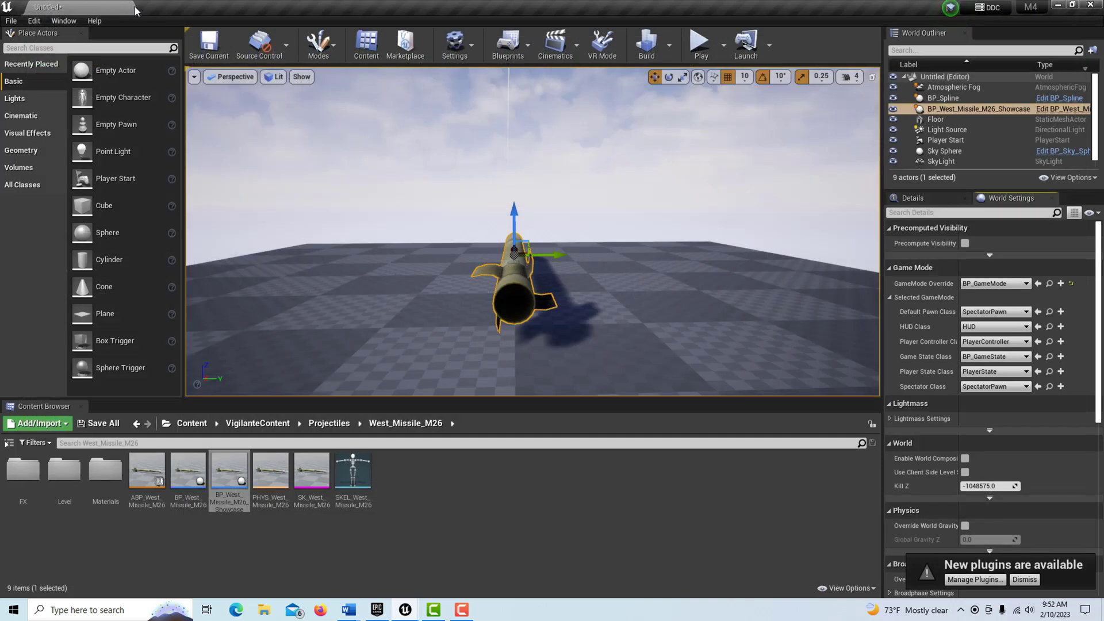
click(702, 46)
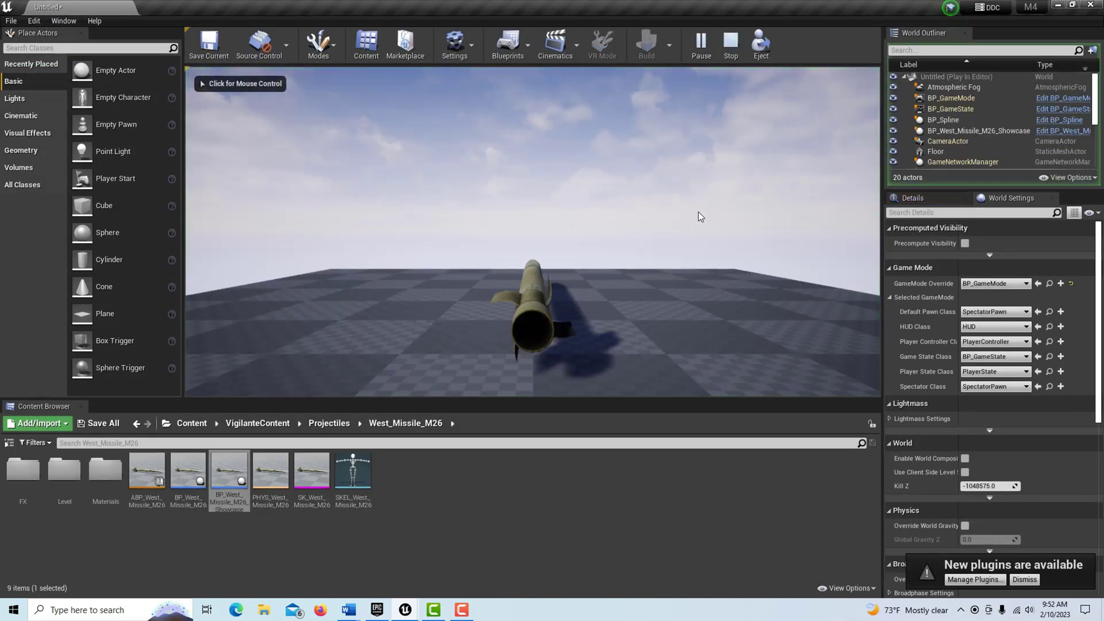
click(659, 231)
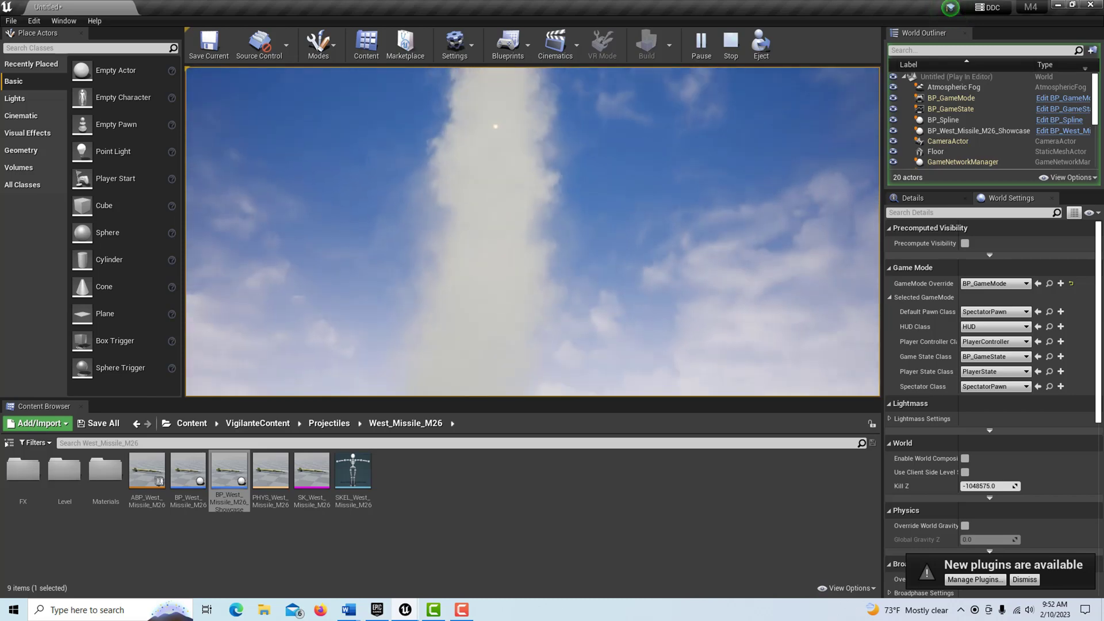
key(Escape)
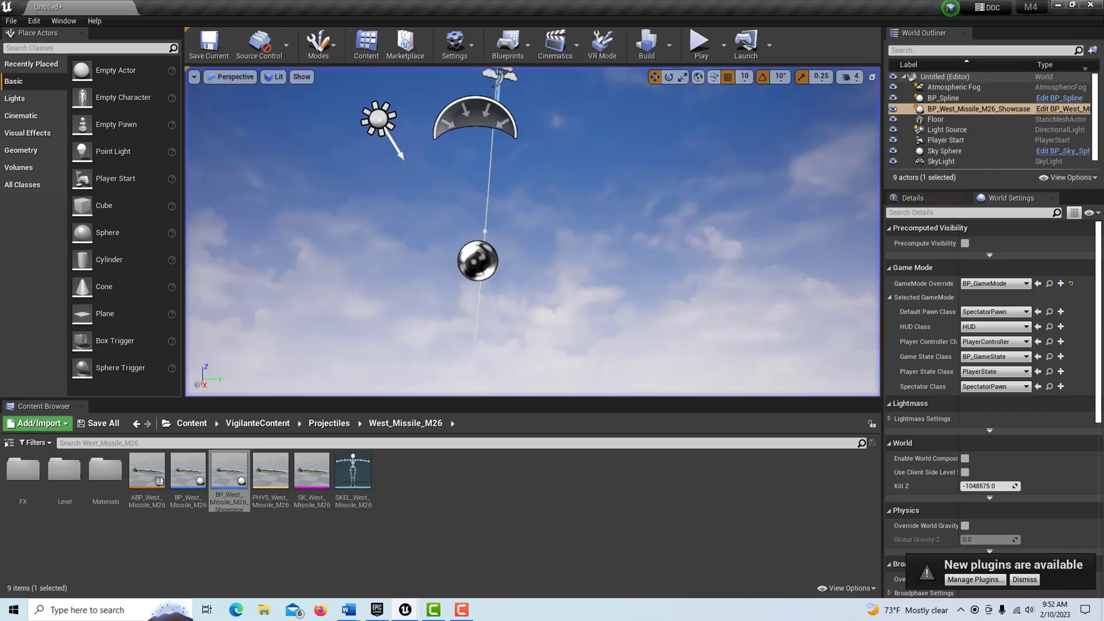
Set the selected M26 showcase missile's Duration to 0.296045 in its details and play-test the launch
scroll(964, 406, down, 8)
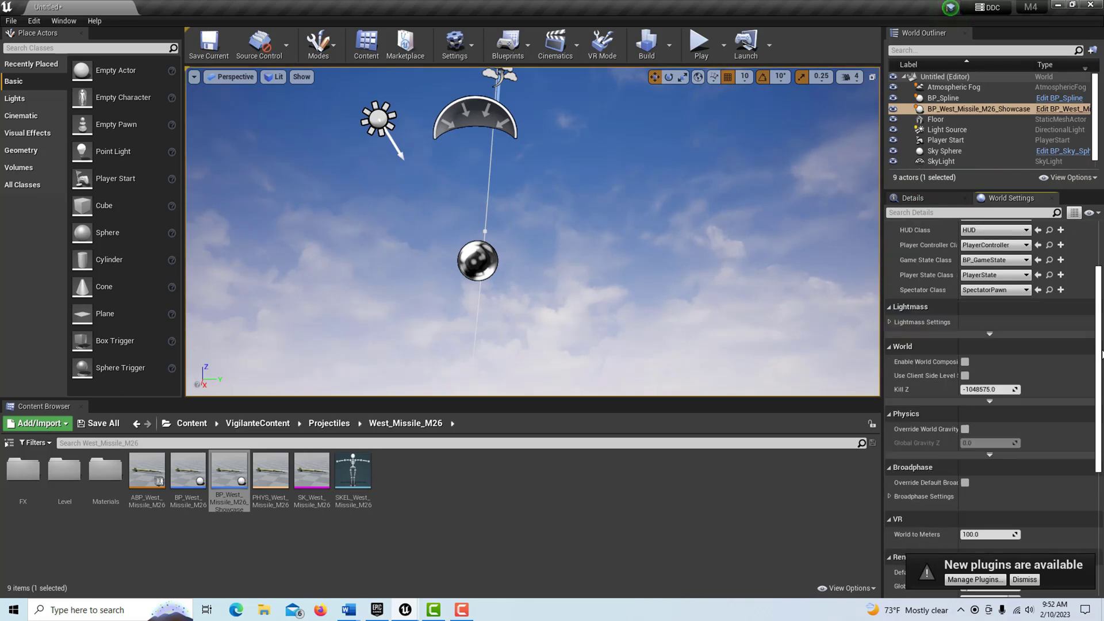
scroll(1099, 386, up, 3)
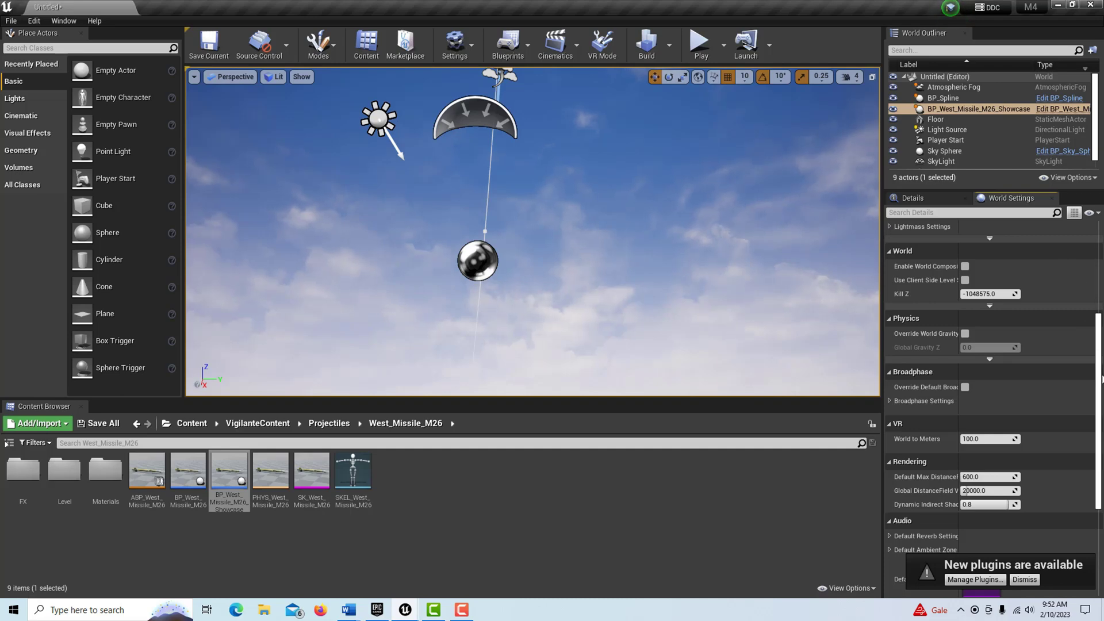
drag(1101, 380, 1098, 303)
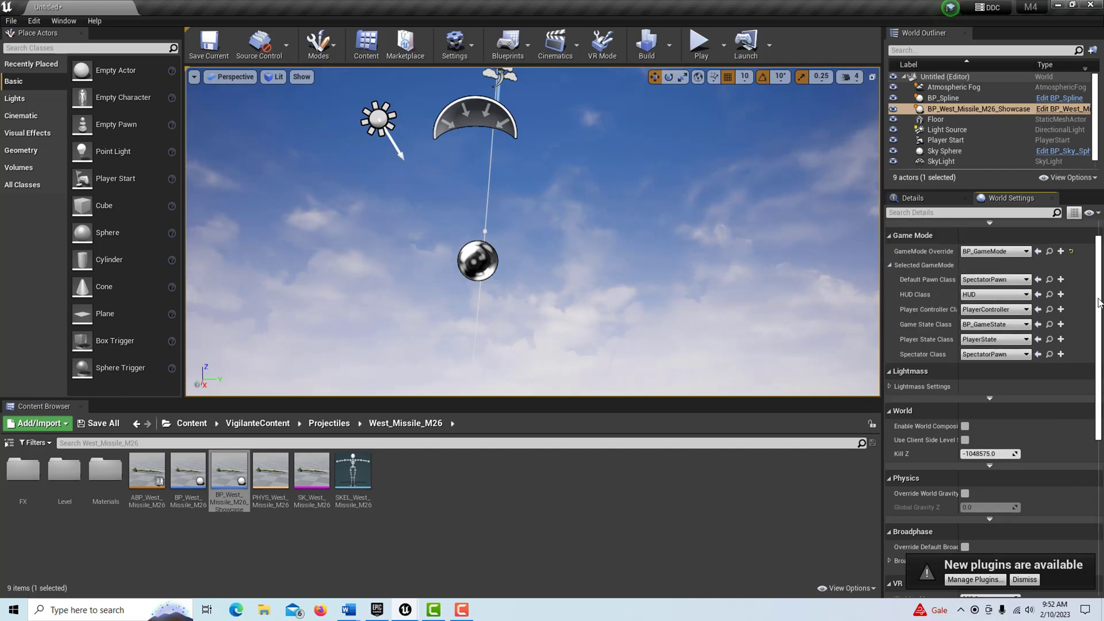
drag(1095, 343, 1102, 373)
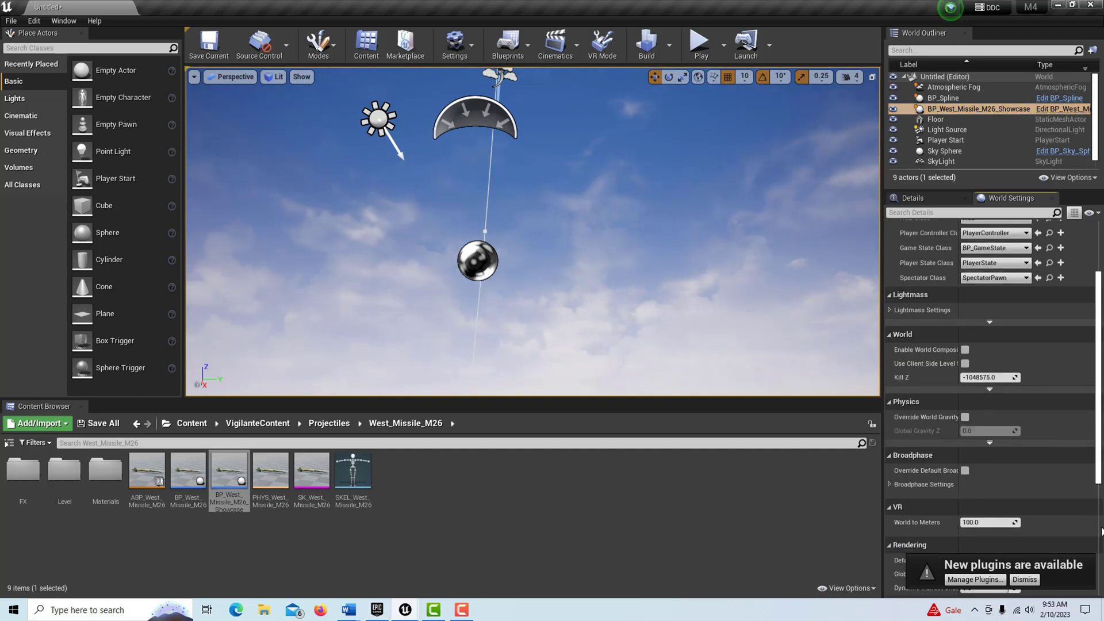
scroll(1100, 535, up, 5)
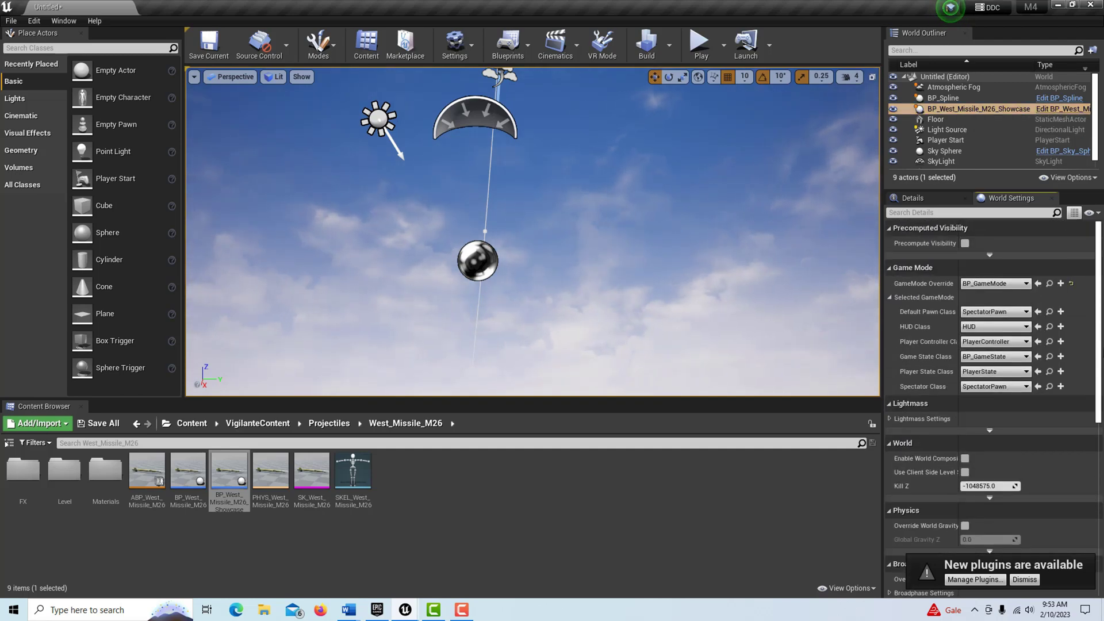
click(912, 198)
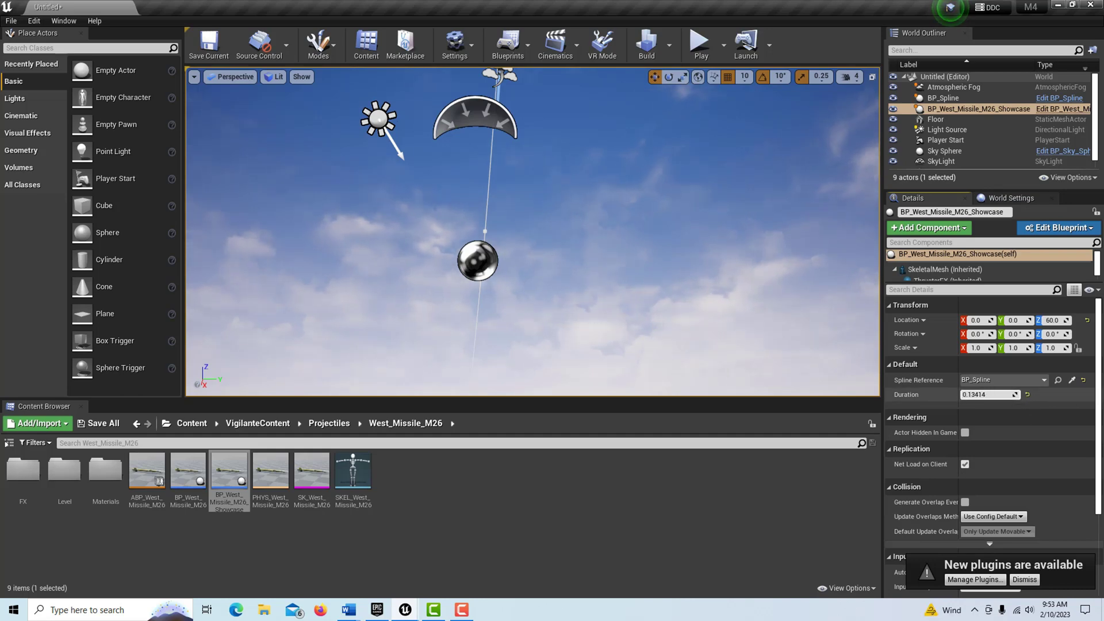
click(699, 43)
click(658, 272)
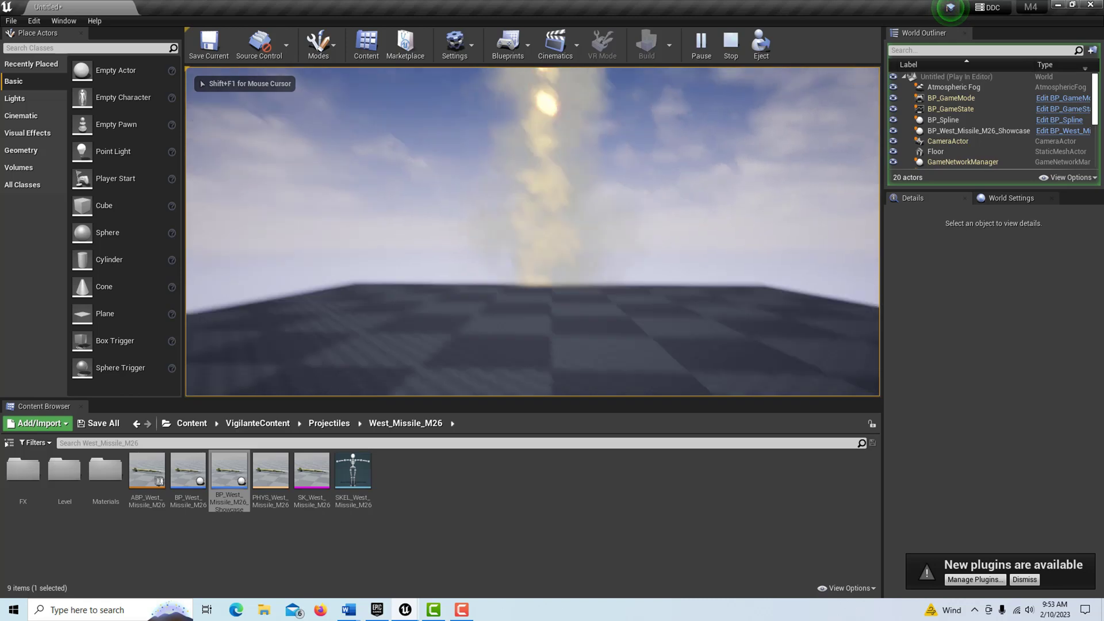
key(Escape)
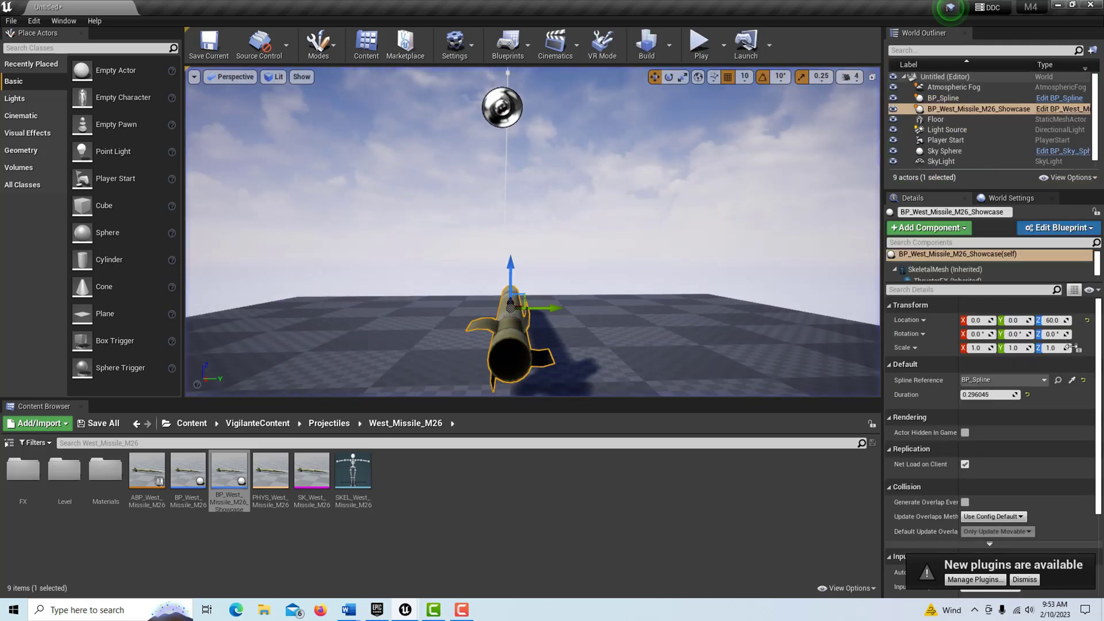
Set the M26 showcase missile's Duration to 67.036491 and play-test the launch
drag(988, 394, 1023, 394)
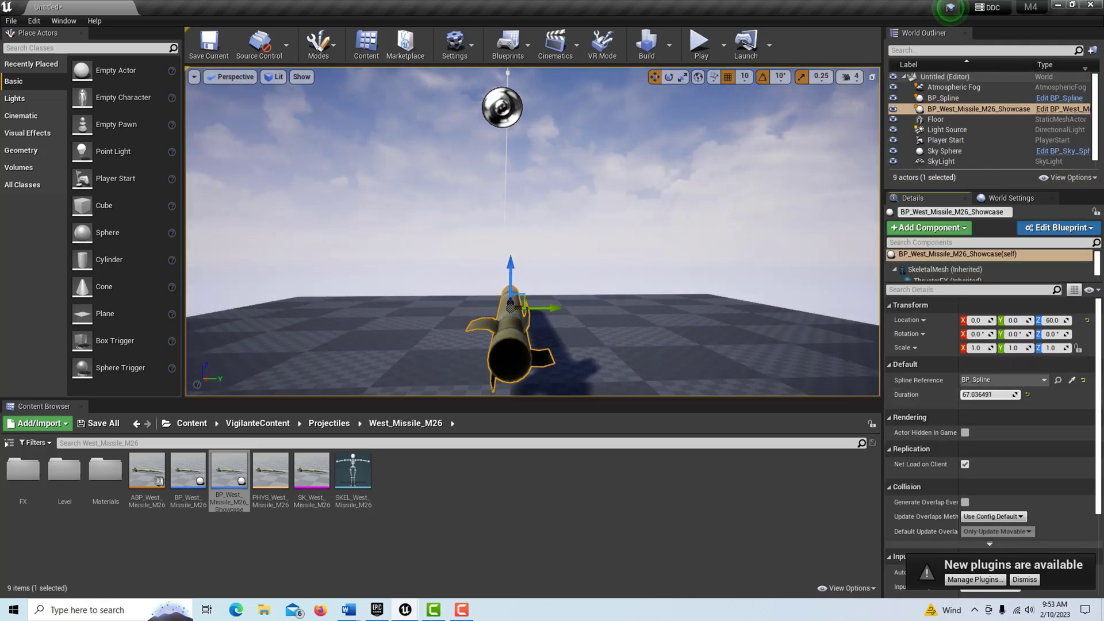
click(700, 45)
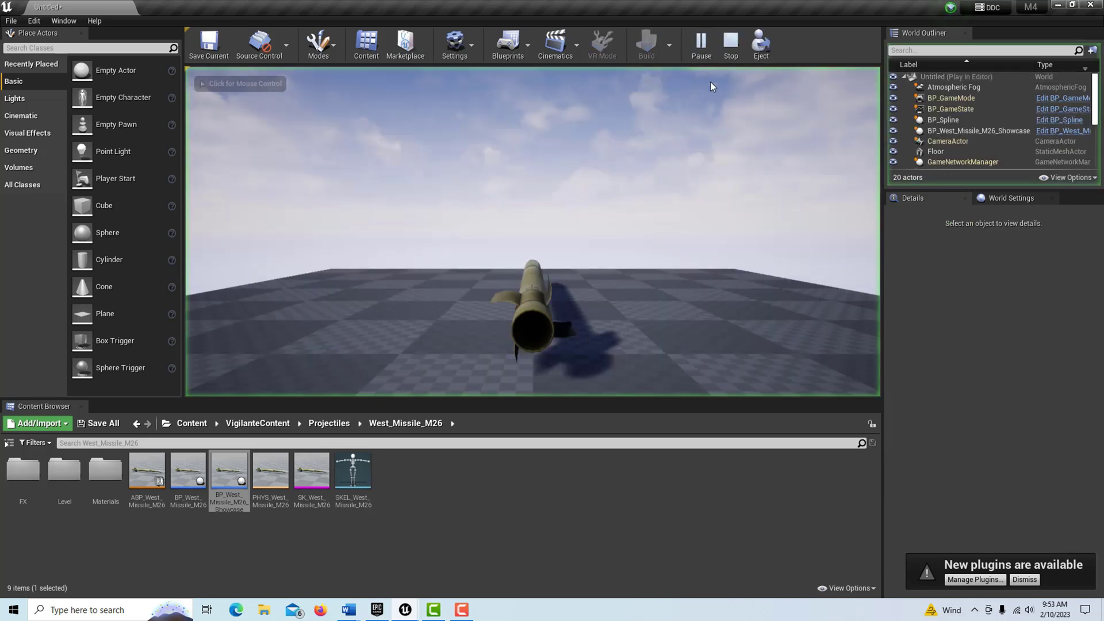
click(641, 206)
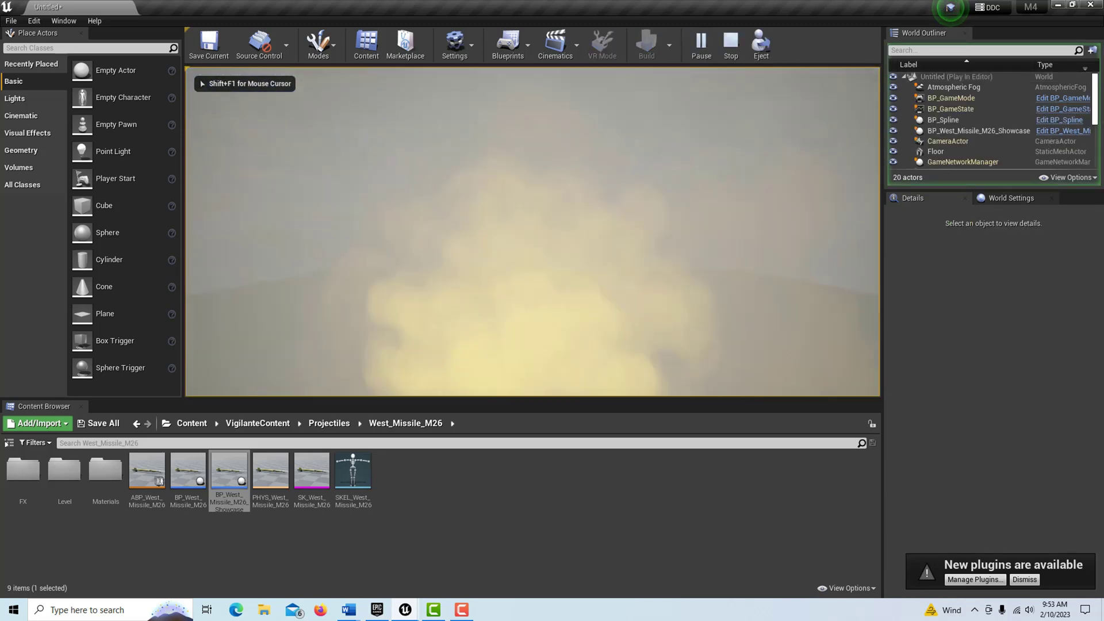